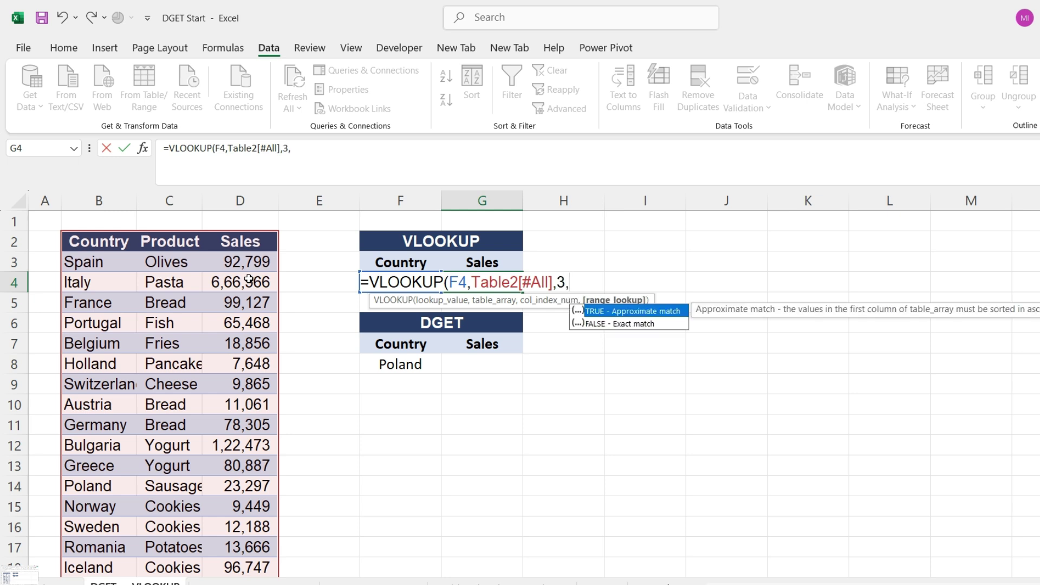
# Complete the VLOOKUP formula in G4 with TRUE (approximate match) as its range lookup.
pyautogui.press('Tab')
pyautogui.write(')')
pyautogui.press('Return')
pyautogui.press('Up')
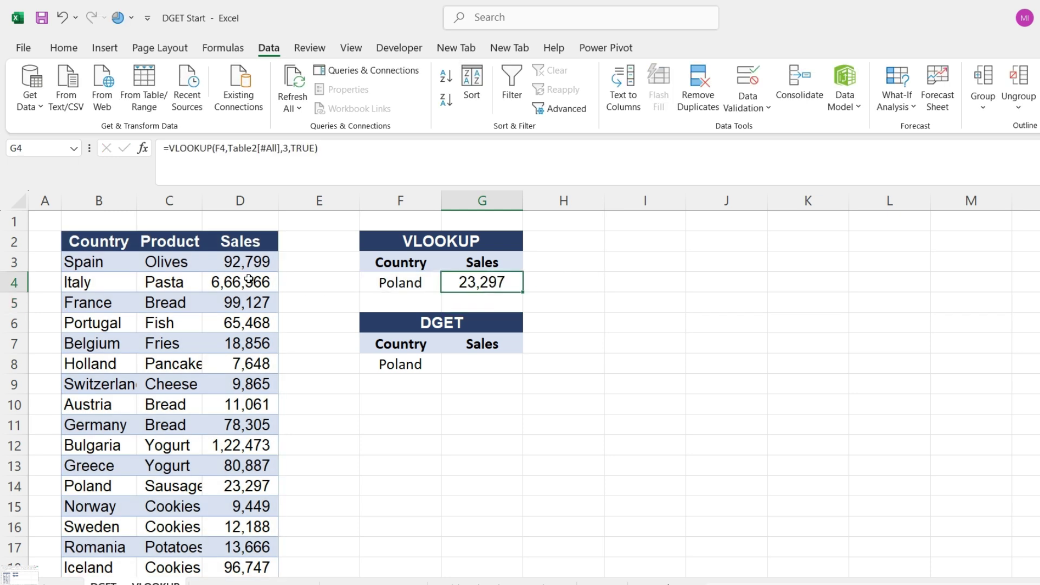
# Start a DGET formula in G8 with the whole sales table, Table2[#All], as the database.
pyautogui.click(475, 363)
pyautogui.write('=DGET(')
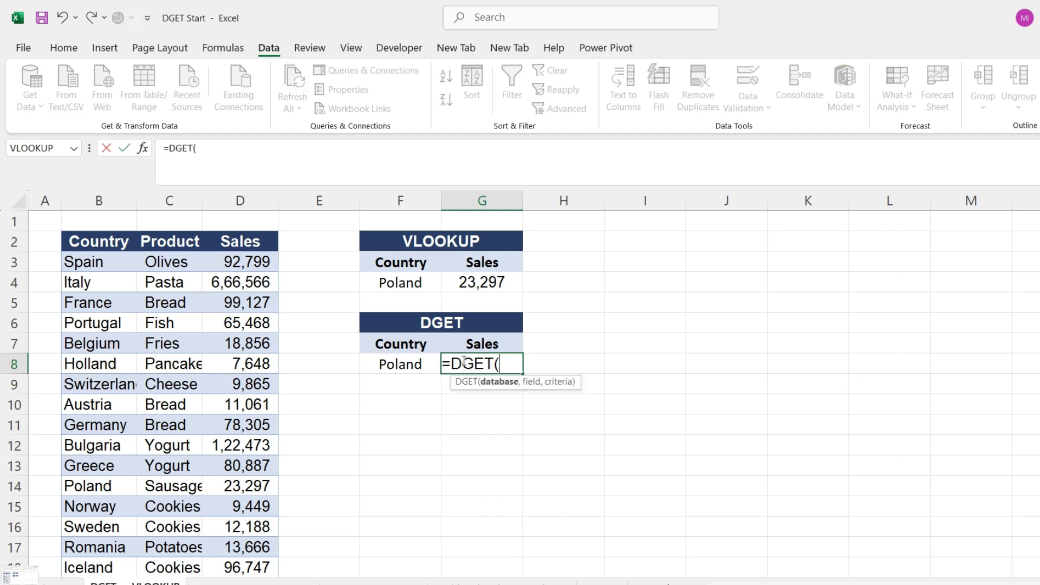
pyautogui.click(83, 239)
pyautogui.hotkey('ctrl', 'shift', 'Right')
pyautogui.hotkey('ctrl', 'shift', 'Down')
pyautogui.write(',')
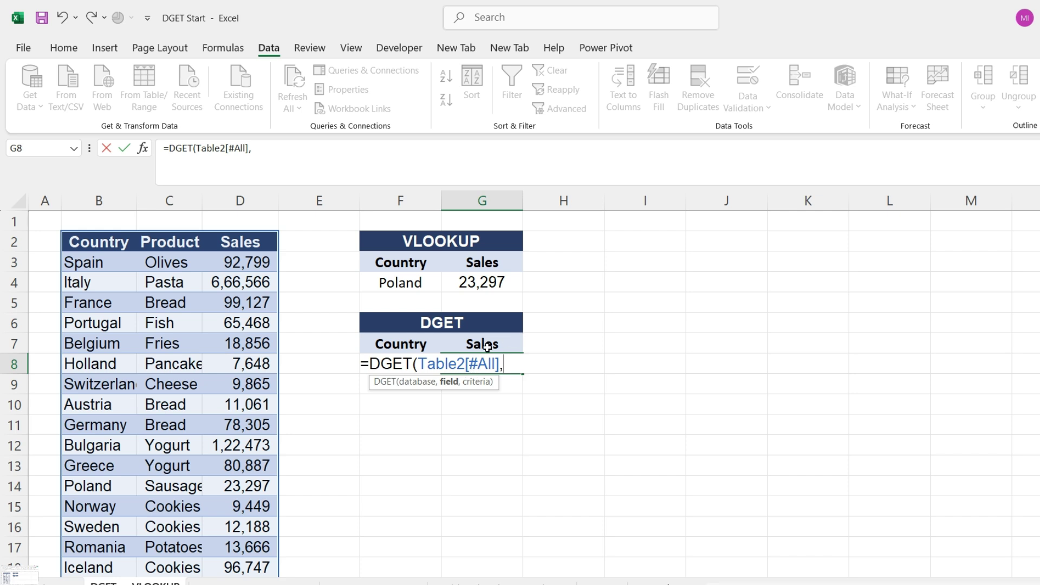
# Complete the DGET formula in G8 with field G7 and criteria F7:F8.
pyautogui.click(486, 346)
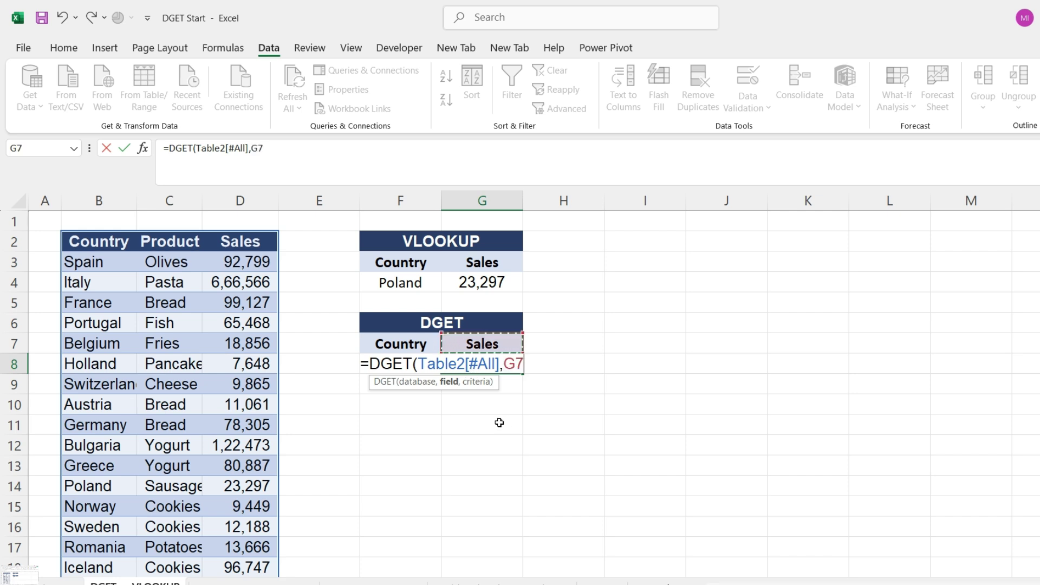
pyautogui.write(',')
pyautogui.moveTo(386, 346); pyautogui.dragTo(386, 364)
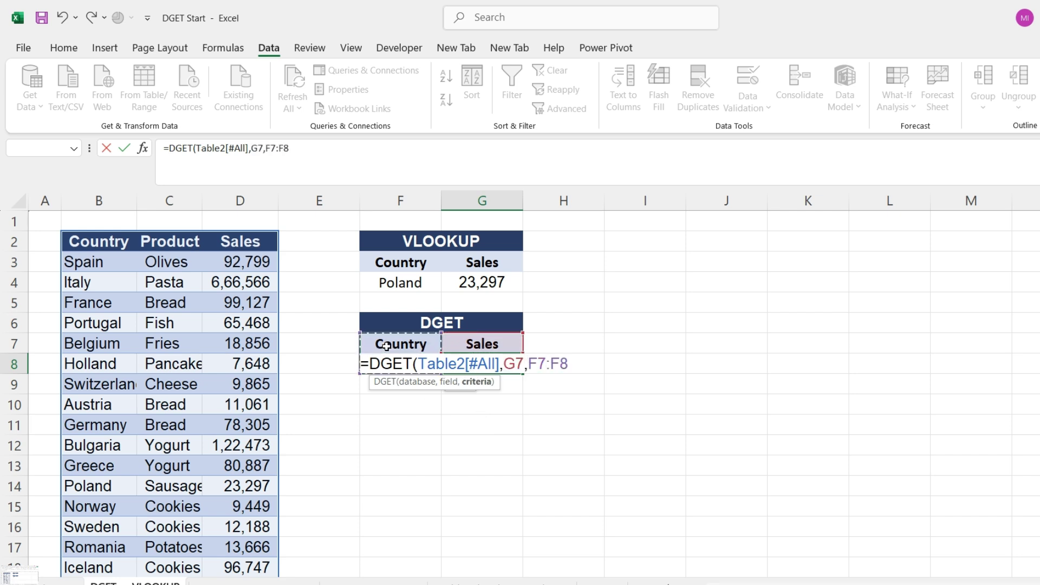
pyautogui.write(')')
pyautogui.press('Return')
pyautogui.press('Up')
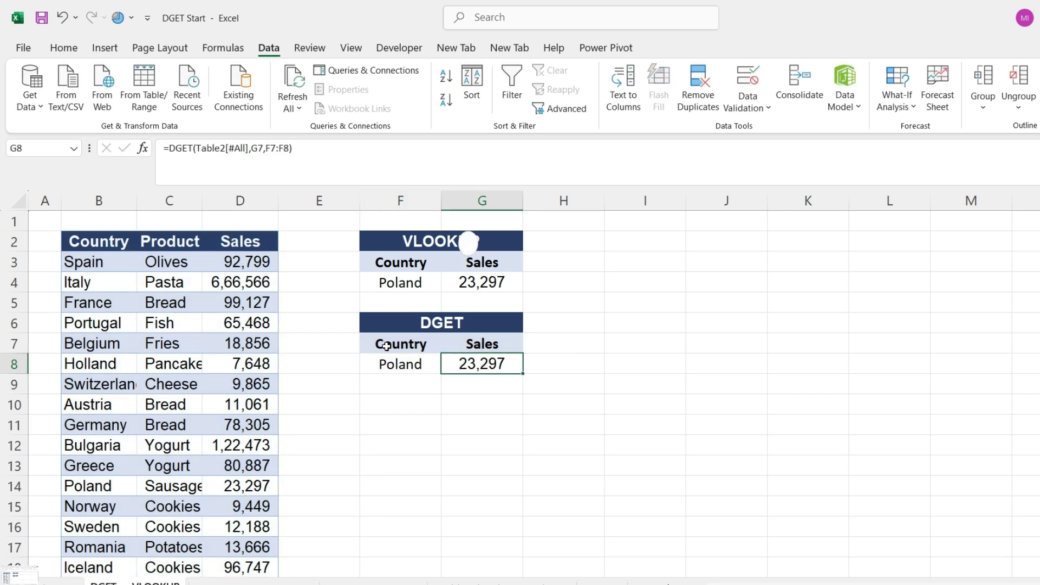
# Compare the DGET result in G8 with the VLOOKUP result in G4.
pyautogui.press('Up')
pyautogui.press('Up')
pyautogui.press('Up')
pyautogui.press('Up')
pyautogui.press('Left')
pyautogui.press('Right')
pyautogui.press('Down')
pyautogui.press('Down')
pyautogui.press('Down')
pyautogui.press('Down')
pyautogui.press('Up')
pyautogui.press('Up')
pyautogui.press('Up')
pyautogui.press('Up')
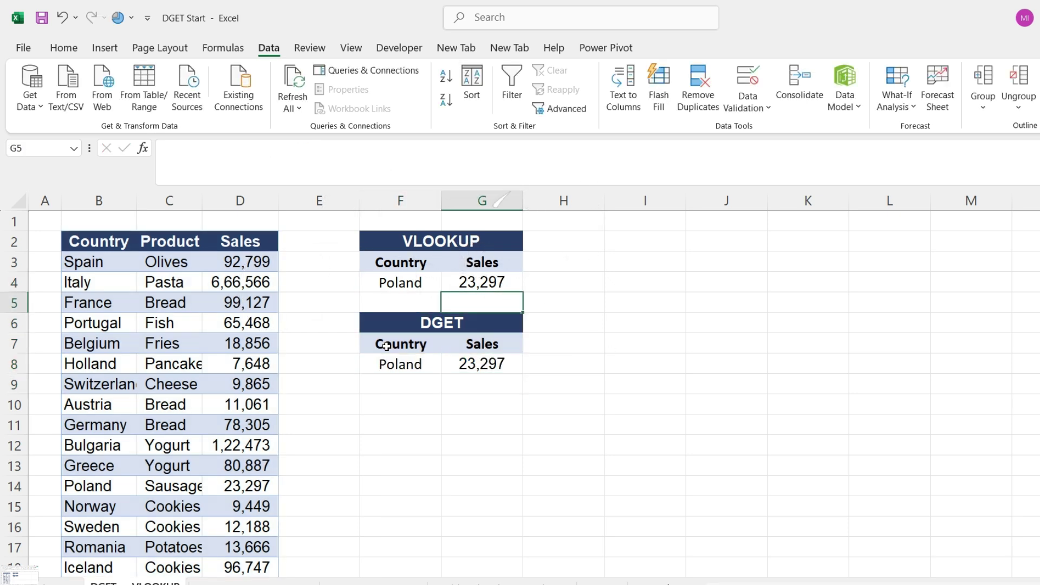
pyautogui.press('Left')
pyautogui.press('Right')
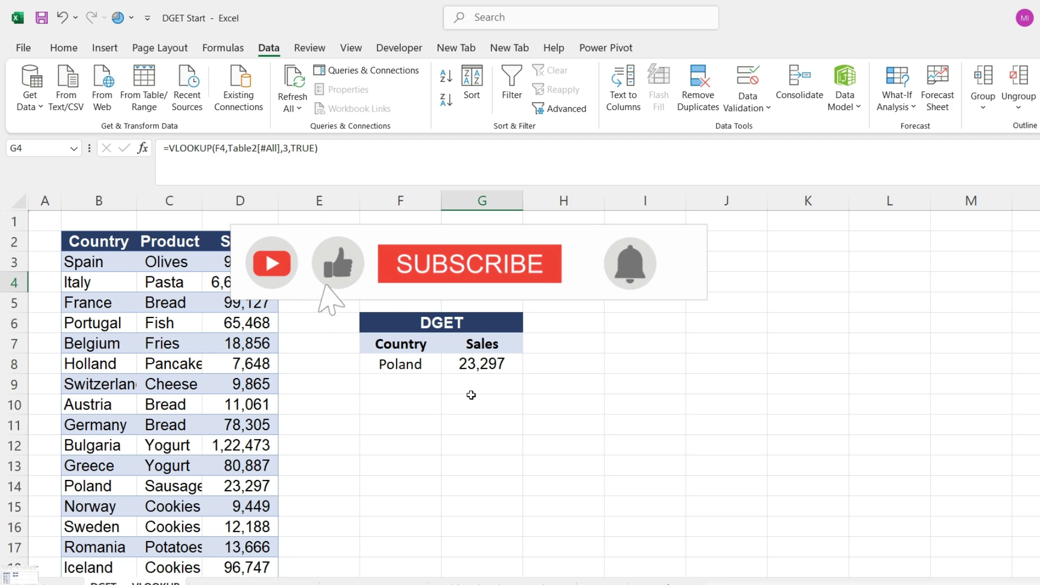
# On the DGET and INDEX MATCH sheet, start an INDEX formula in J4 with its array beginning at the table's Country header.
pyautogui.hotkey('ctrl', 'pagedown')
pyautogui.click(603, 322)
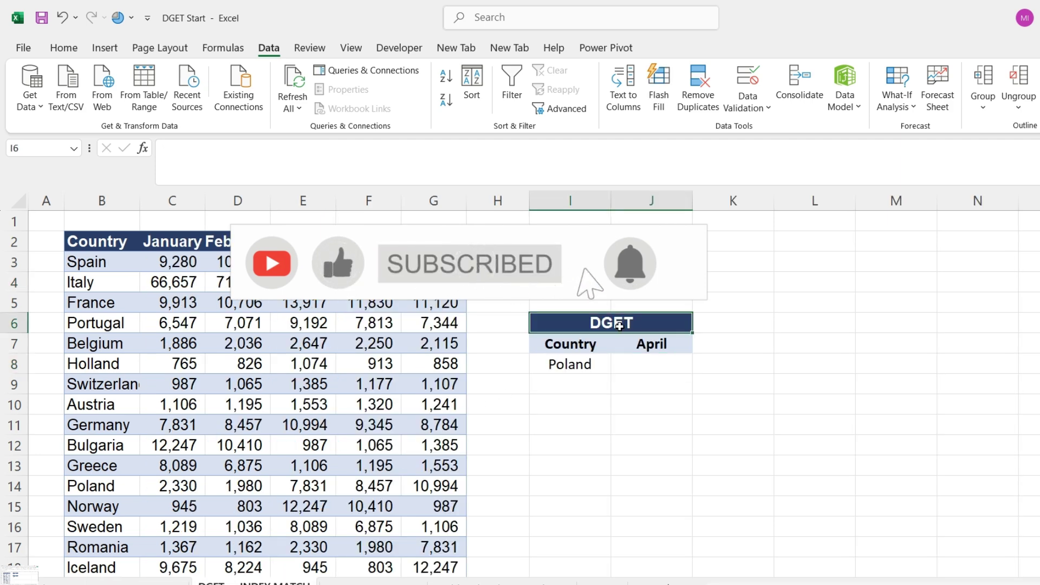
pyautogui.click(656, 283)
pyautogui.write('=INDEX(')
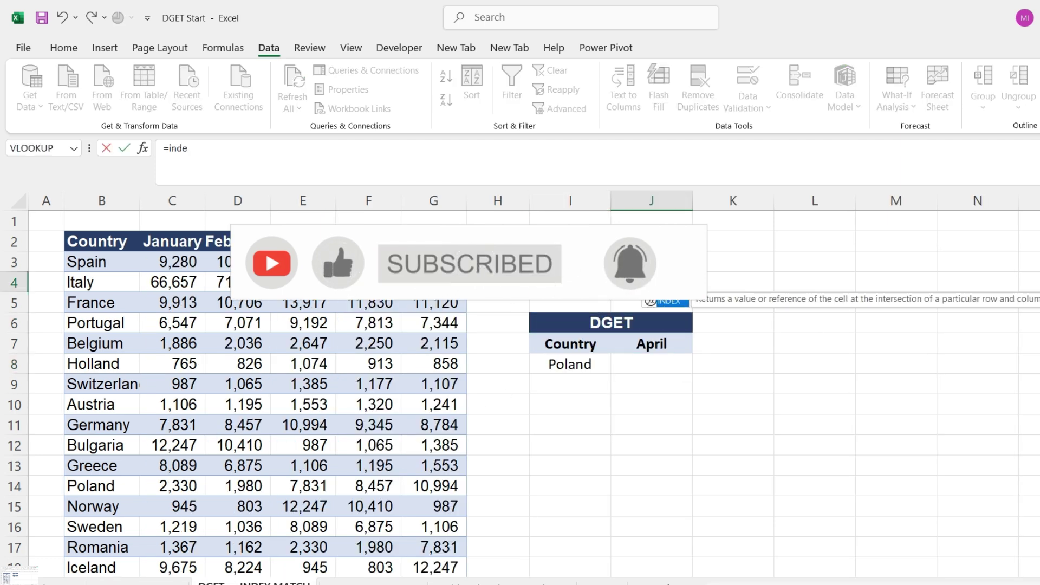
pyautogui.click(97, 241)
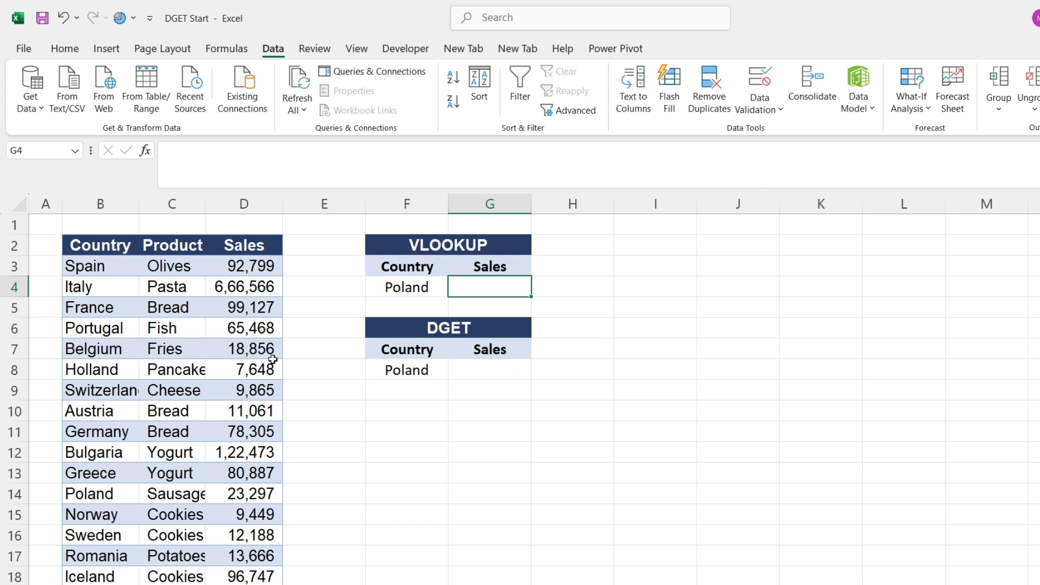
# Examine the table's Country, Product and Sales columns and the VLOOKUP and DGET cells set up for Poland.
pyautogui.click(81, 237)
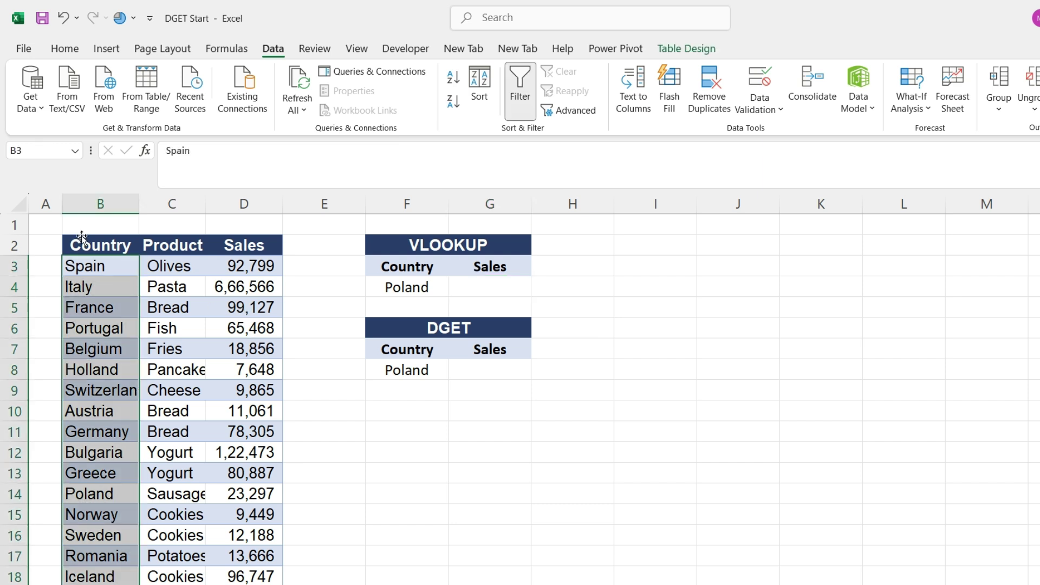
pyautogui.click(186, 249)
pyautogui.click(258, 250)
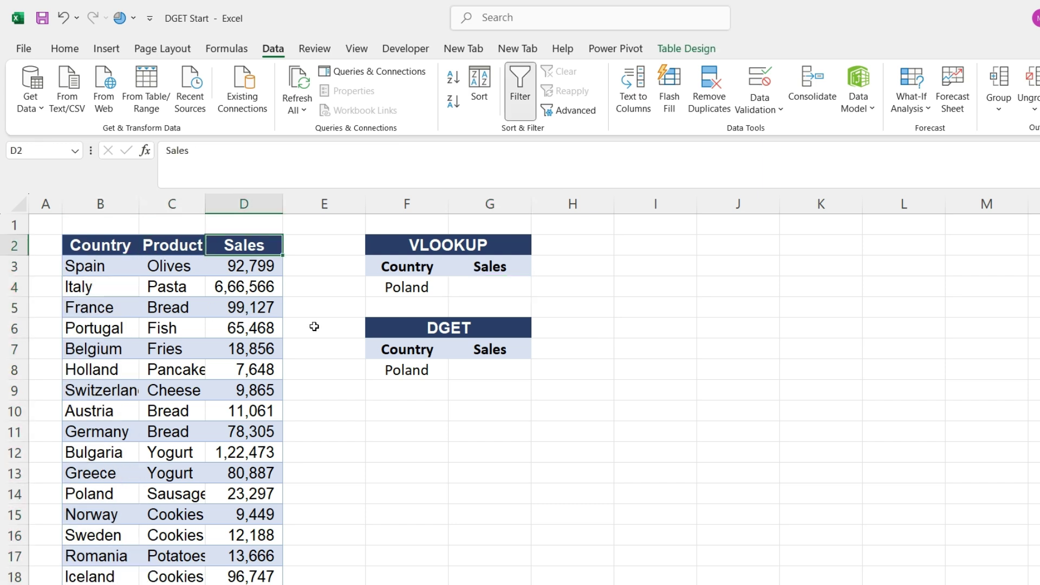
pyautogui.click(474, 283)
pyautogui.click(484, 371)
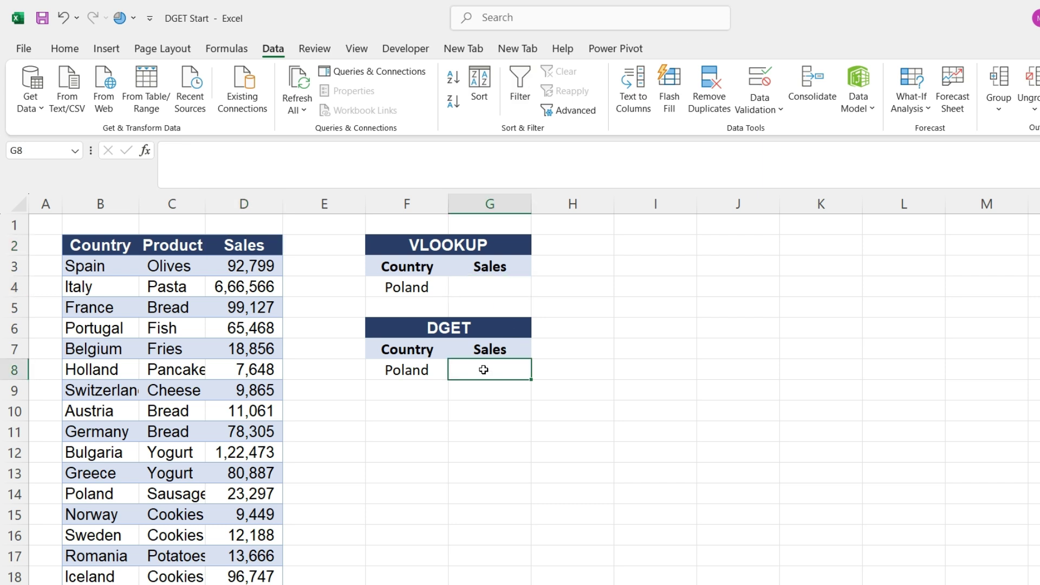
pyautogui.click(507, 287)
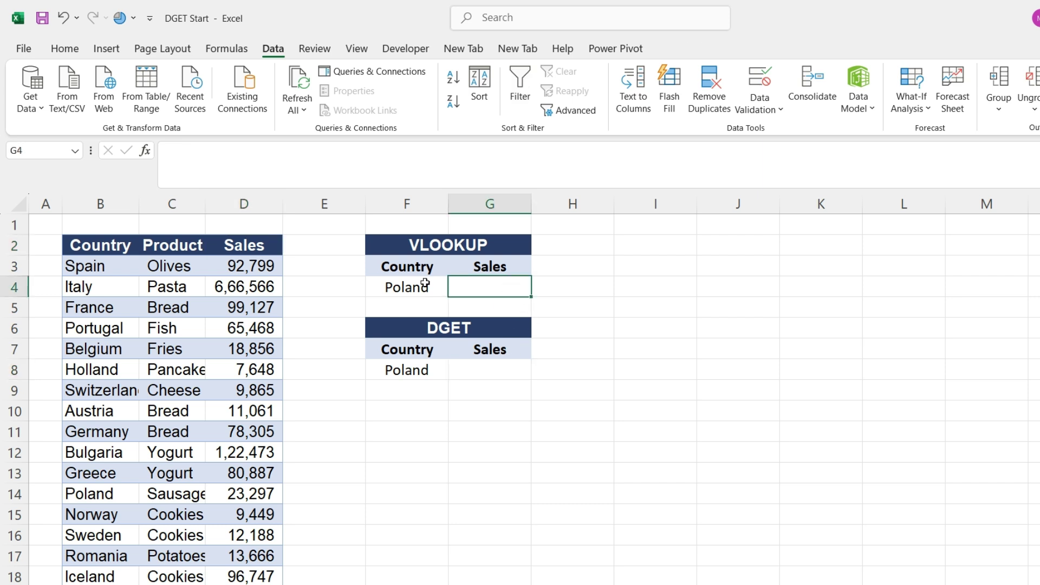
pyautogui.click(404, 266)
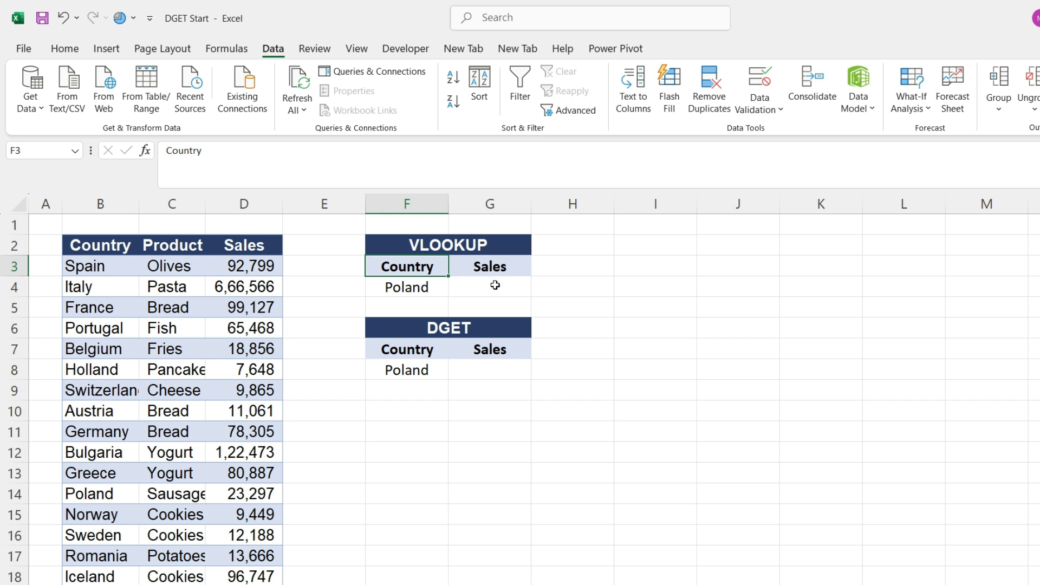
# Start a VLOOKUP formula in G4 with the country in F4 as the lookup value.
pyautogui.click(495, 285)
pyautogui.write('=')
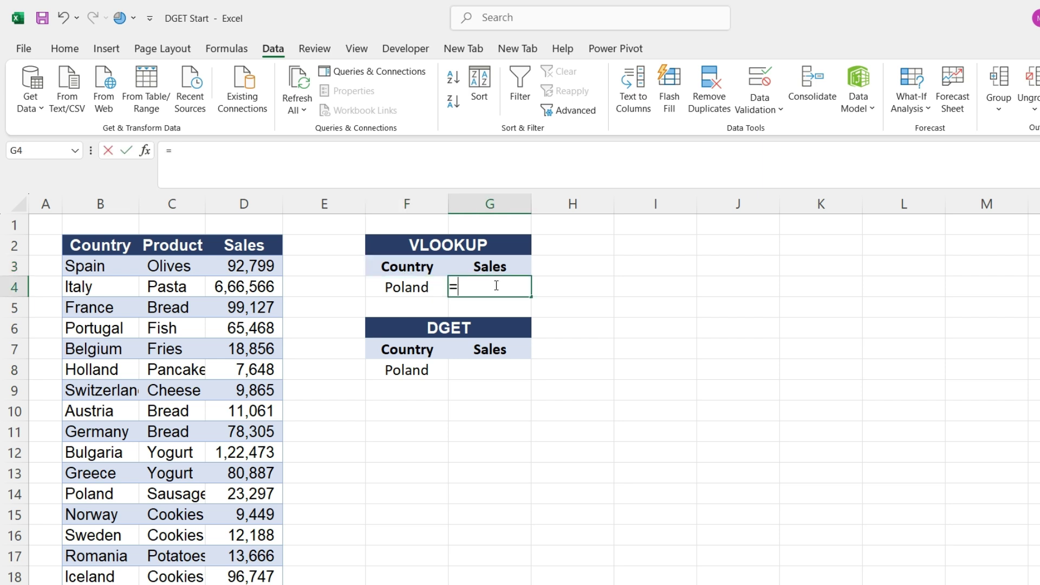
pyautogui.write('vl')
pyautogui.press('Tab')
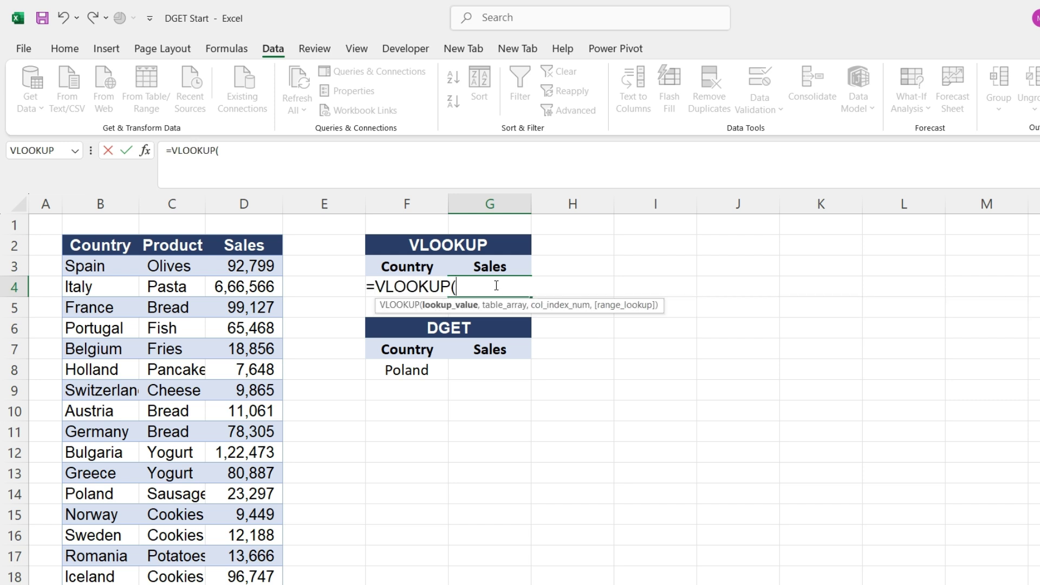
pyautogui.click(405, 266)
pyautogui.press('Down')
pyautogui.write(',')
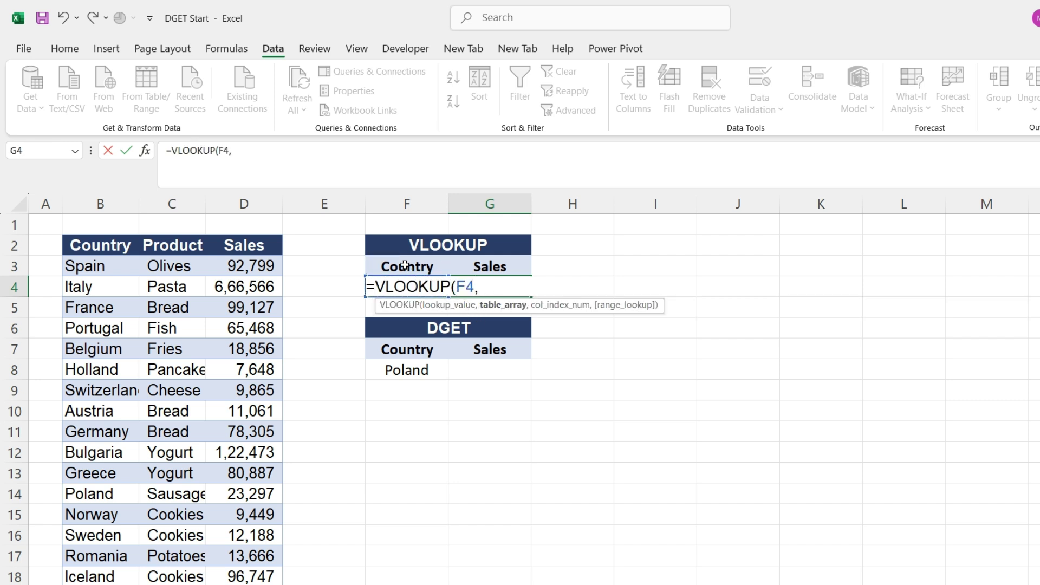
# Add the whole sales table including headers, Table2[#All], as the VLOOKUP table array.
pyautogui.click(94, 245)
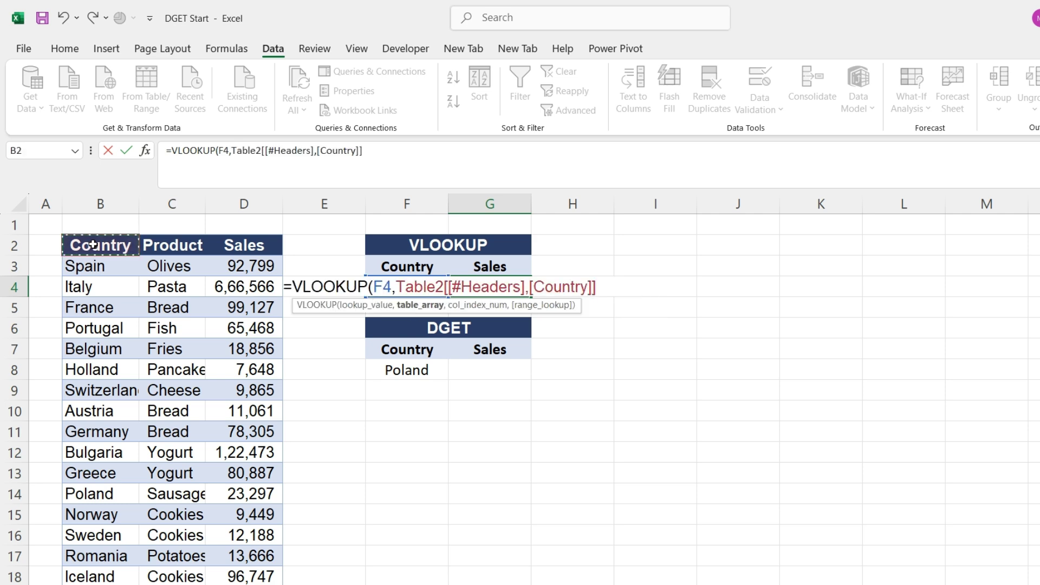
pyautogui.hotkey('ctrl', 'a')
pyautogui.scroll(-1, 93, 245)
pyautogui.write(',')
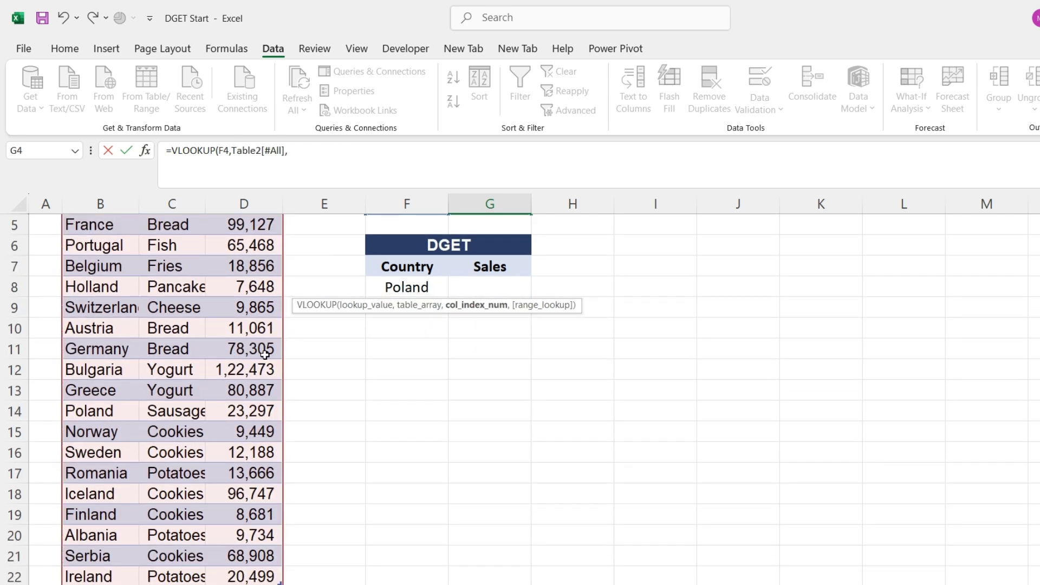
pyautogui.scroll(1, 264, 354)
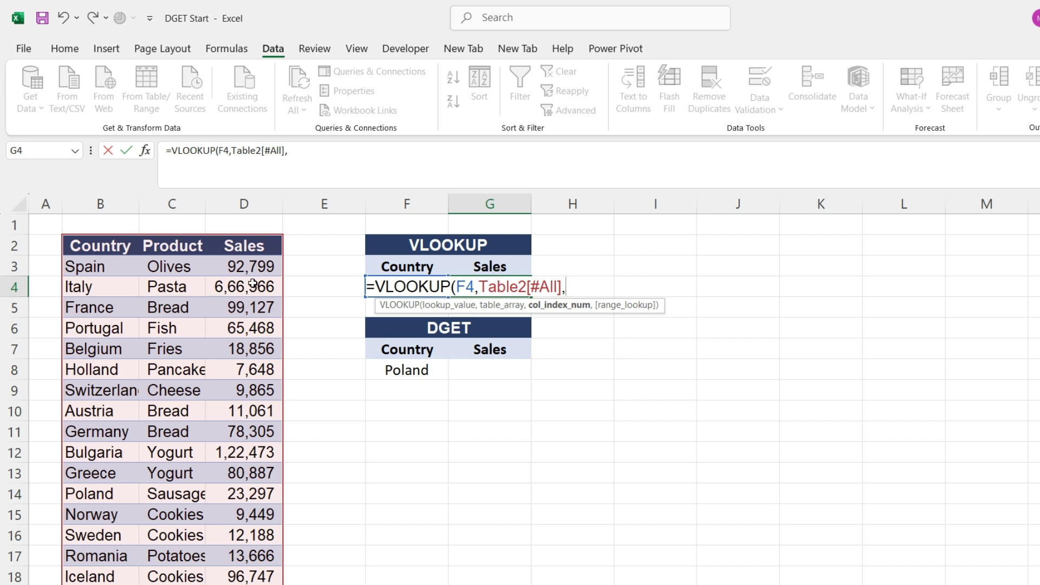
# Finish the VLOOKUP formula in G4 with column index 3 and TRUE for approximate match.
pyautogui.write('3,')
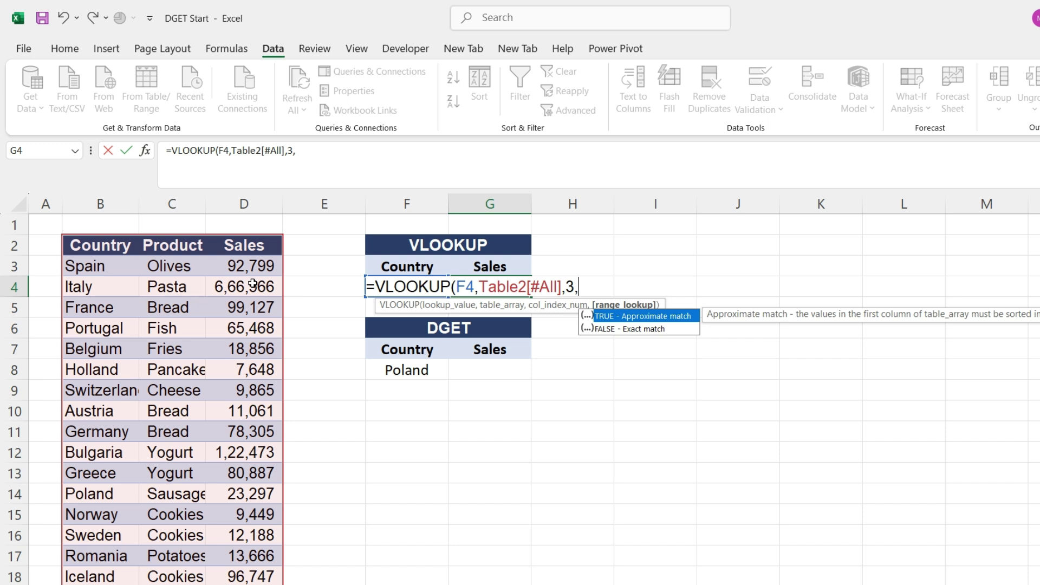
pyautogui.press('Tab')
pyautogui.write(')')
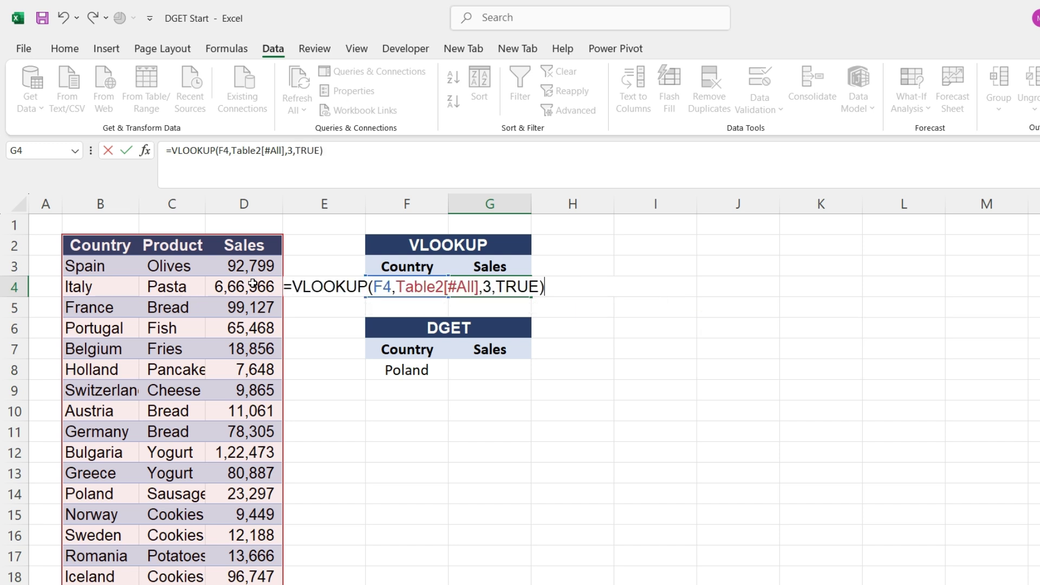
pyautogui.press('Return')
pyautogui.press('Up')
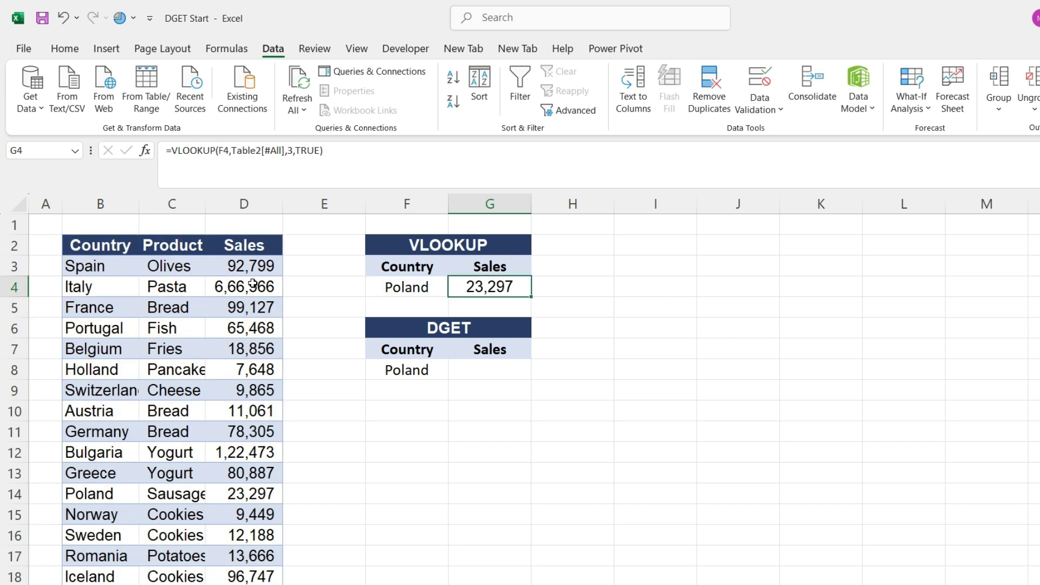
# Begin a DGET formula in G8 using the entire sales table with headers, Table2[#All], as the database.
pyautogui.click(481, 368)
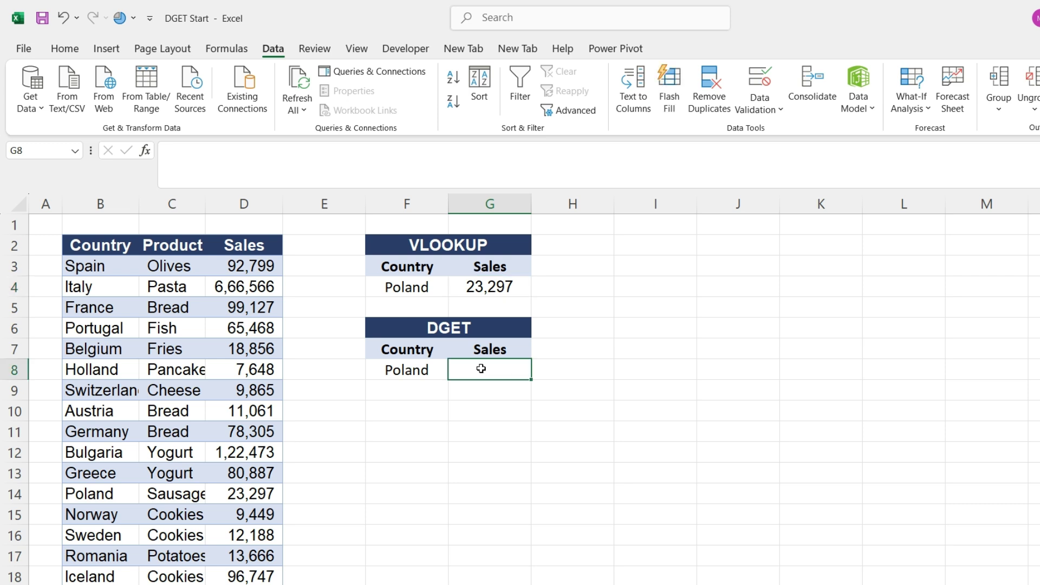
pyautogui.write('=dg')
pyautogui.press('Tab')
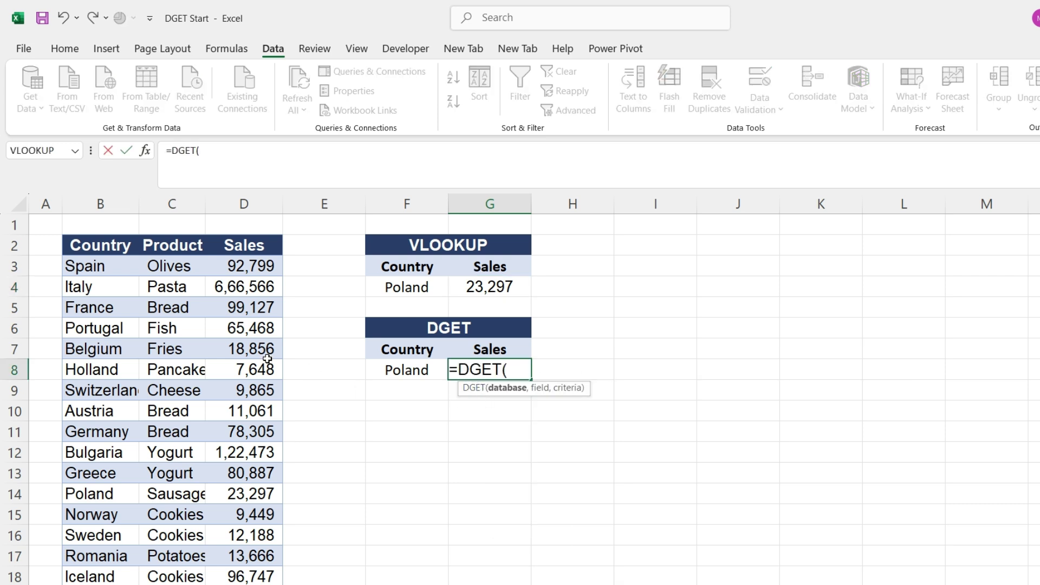
pyautogui.click(85, 243)
pyautogui.hotkey('ctrl', 'shift', 'Right')
pyautogui.hotkey('ctrl', 'shift', 'Down')
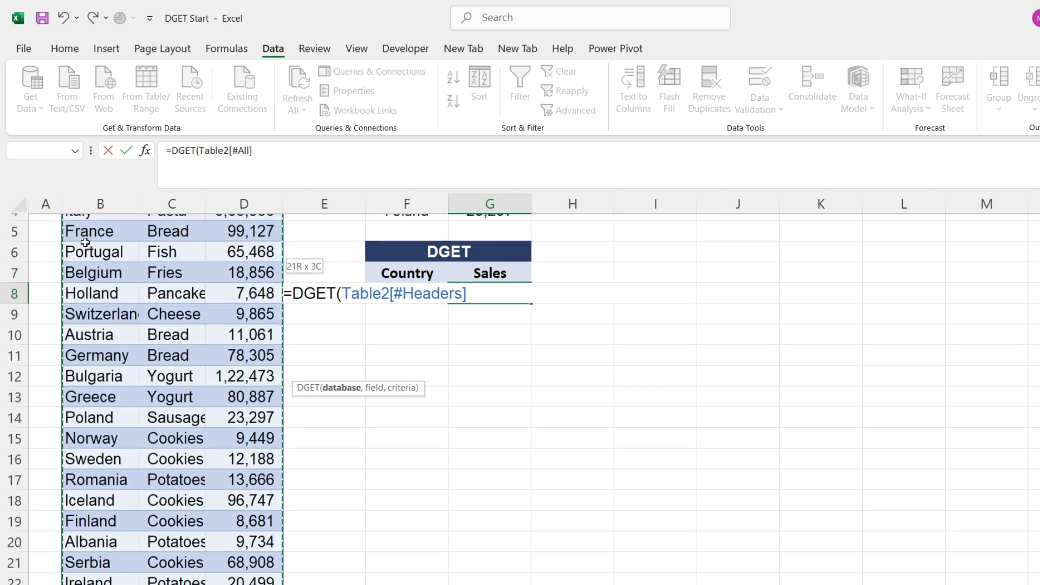
pyautogui.write(',')
pyautogui.scroll(2, 281, 383)
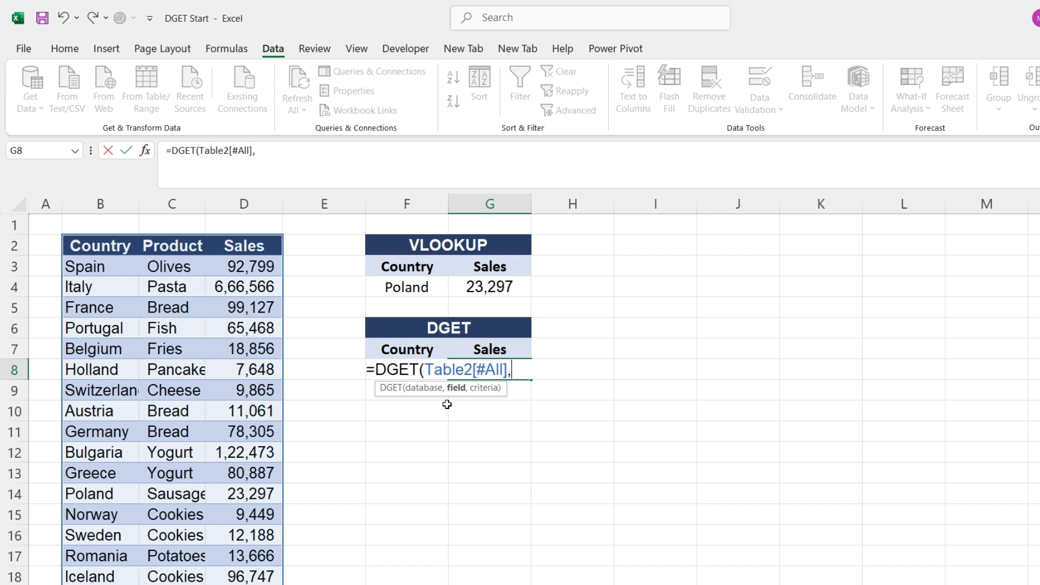
# Finish the DGET formula in G8 with the Sales header G7 as field and F7:F8 as criteria.
pyautogui.click(494, 352)
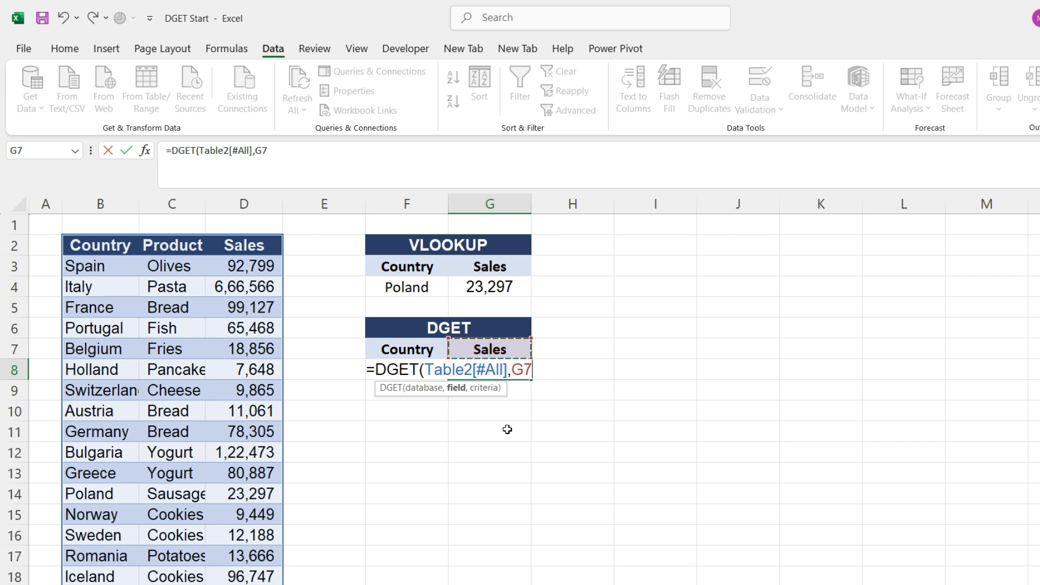
pyautogui.write(',')
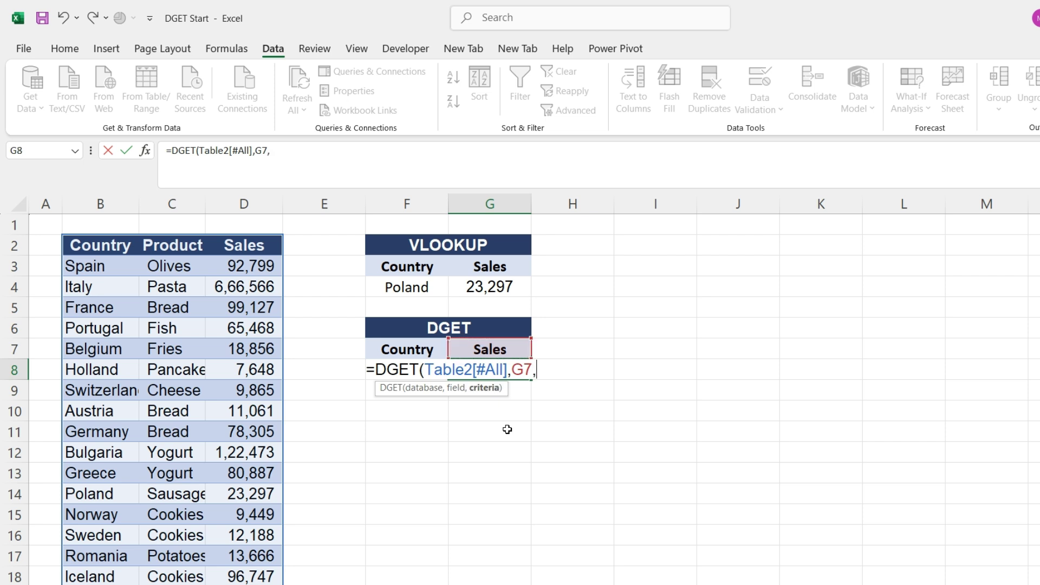
pyautogui.click(393, 351)
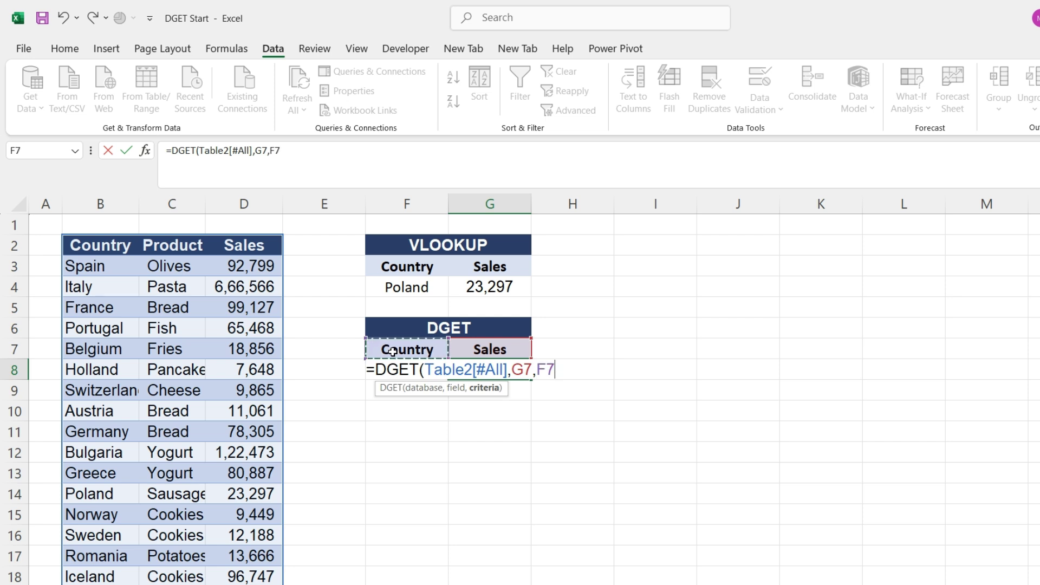
pyautogui.hotkey('shift', 'Down')
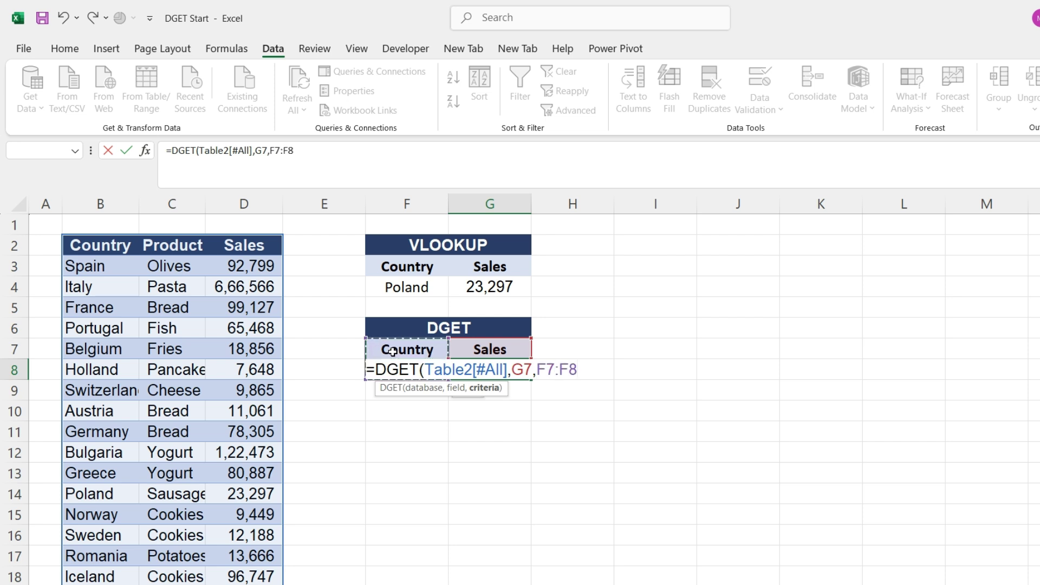
pyautogui.write(')')
pyautogui.press('Return')
pyautogui.press('Up')
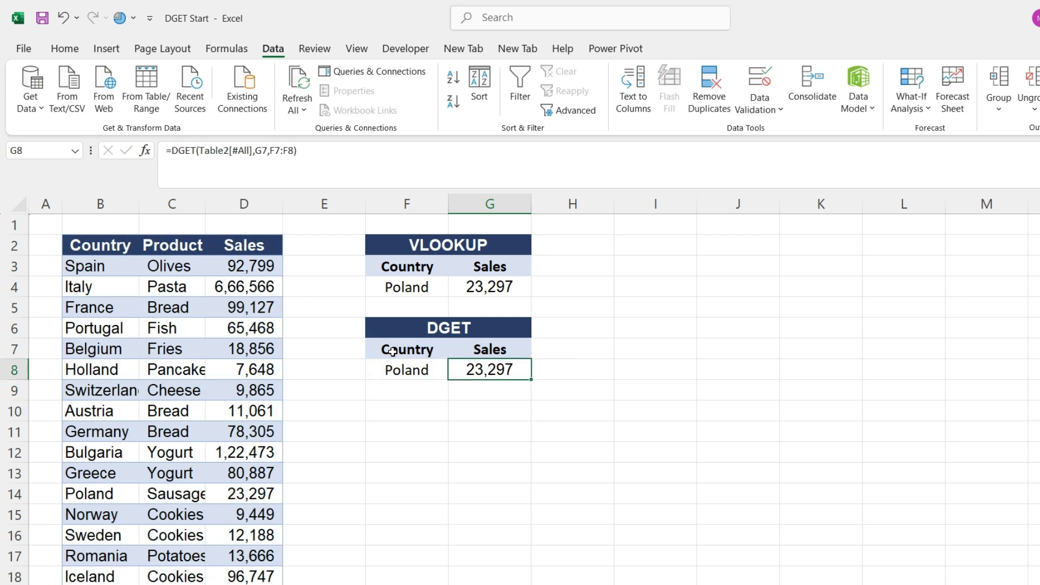
# Check Poland's DGET sales result against the VLOOKUP result above it.
pyautogui.press('Left')
pyautogui.press('Right')
pyautogui.press('Up')
pyautogui.press('Up')
pyautogui.press('Up')
pyautogui.press('Up')
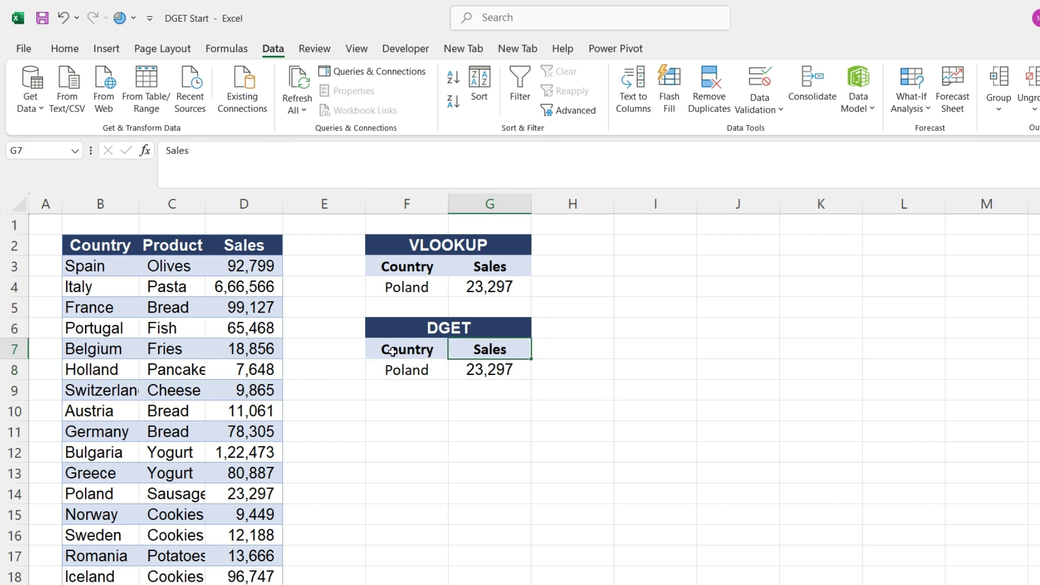
# Review the header, country and result cells of the DGET block and the VLOOKUP formula in G4.
pyautogui.press('Left')
pyautogui.press('Right')
pyautogui.press('Down')
pyautogui.press('Down')
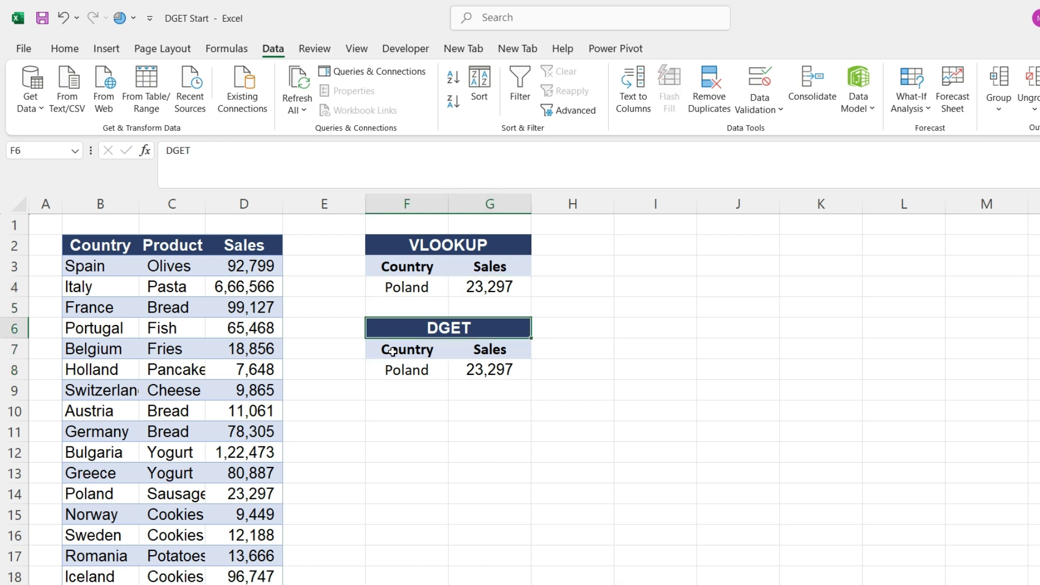
pyautogui.press('Down')
pyautogui.press('Down')
pyautogui.press('Up')
pyautogui.press('Up')
pyautogui.press('Up')
pyautogui.press('Up')
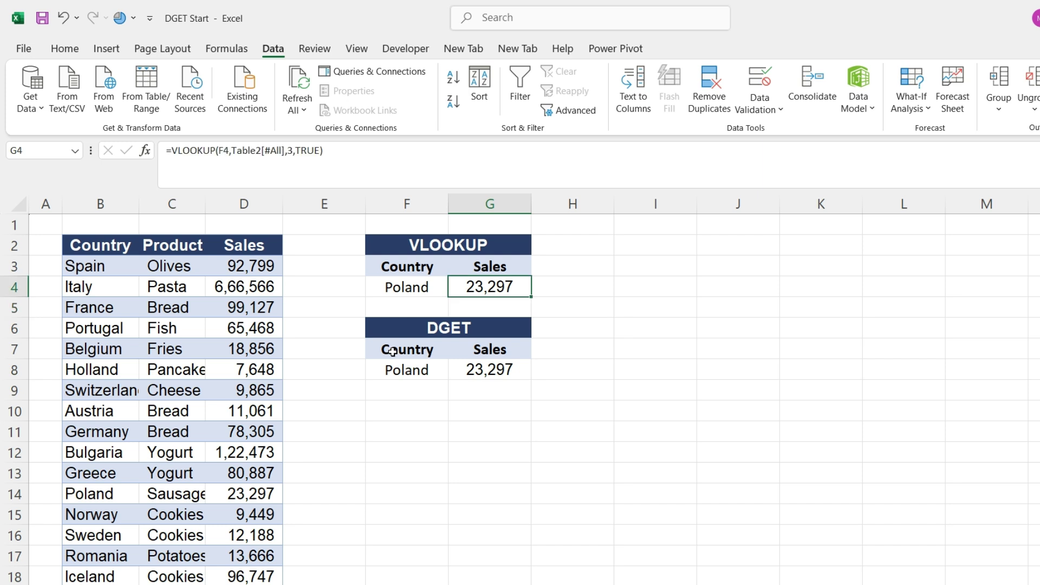
pyautogui.press('Left')
pyautogui.press('Right')
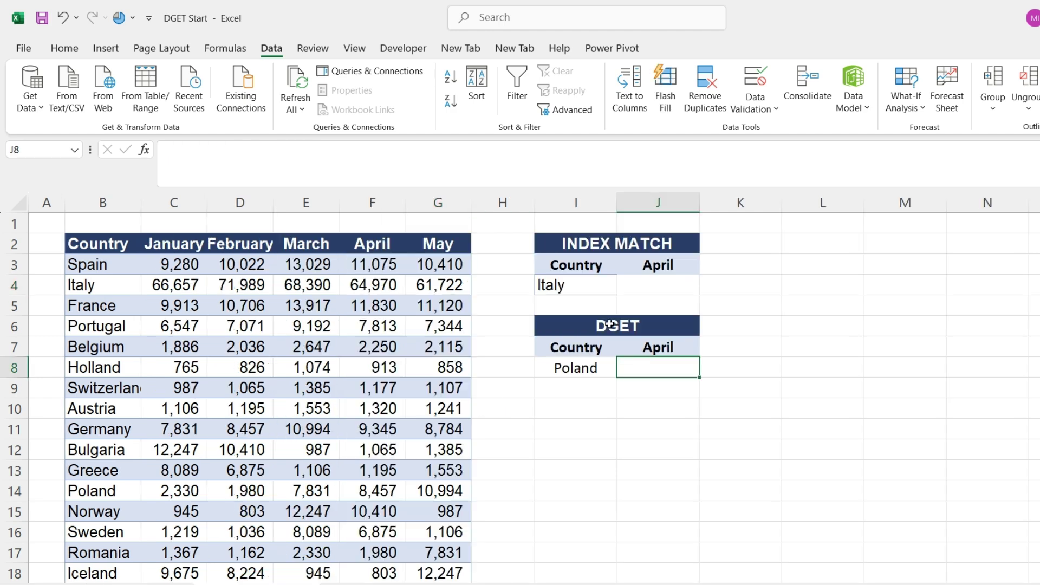
# Begin an INDEX formula in J4 using the entire monthly sales table with headers, Table3[#All], as the array.
pyautogui.click(625, 327)
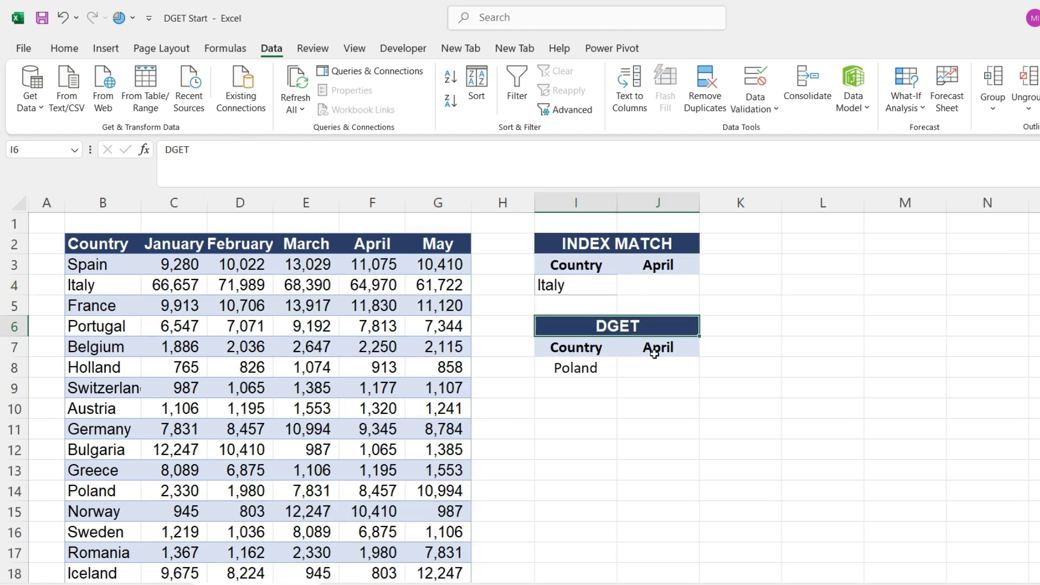
pyautogui.click(657, 283)
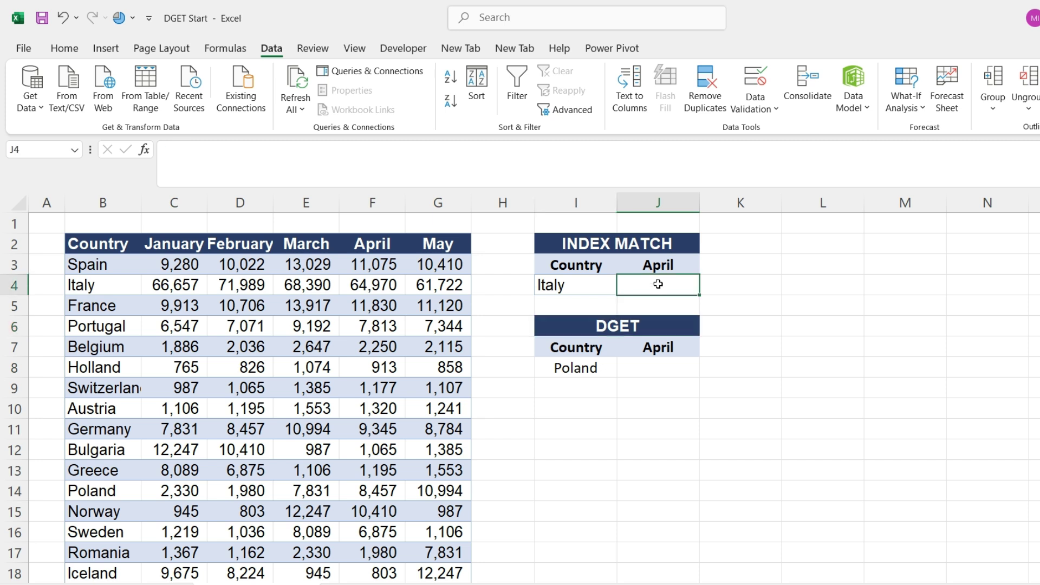
pyautogui.write('=inde')
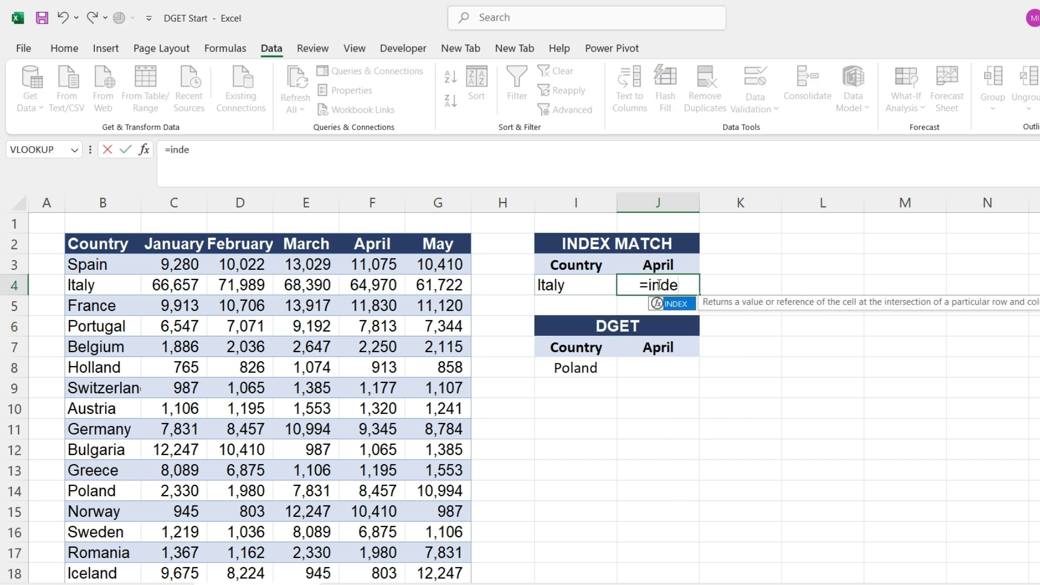
pyautogui.press('Tab')
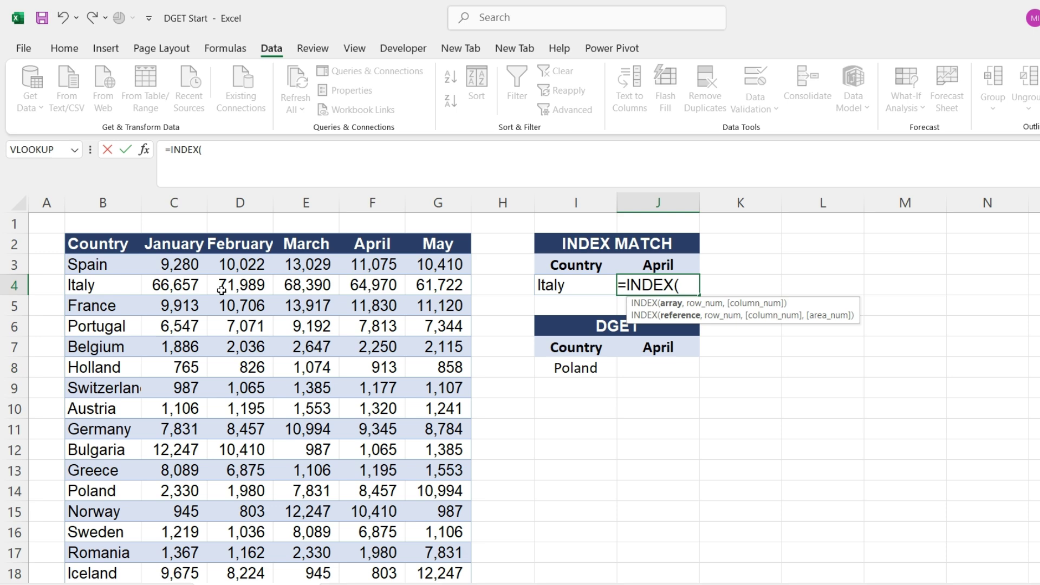
pyautogui.click(114, 248)
pyautogui.hotkey('ctrl', 'shift', 'Right')
pyautogui.hotkey('ctrl', 'shift', 'Down')
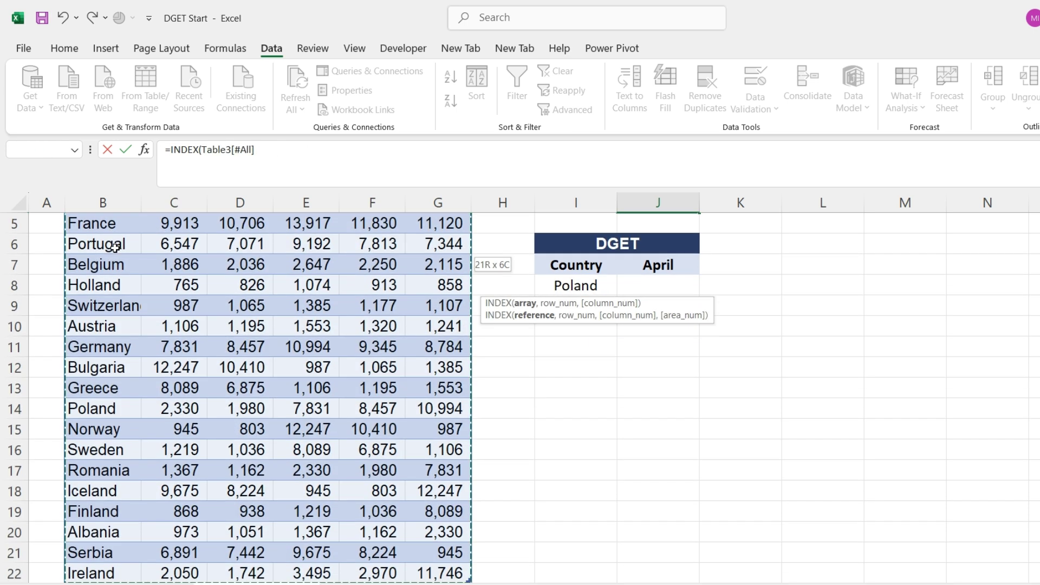
pyautogui.write(',')
pyautogui.scroll(2, 224, 342)
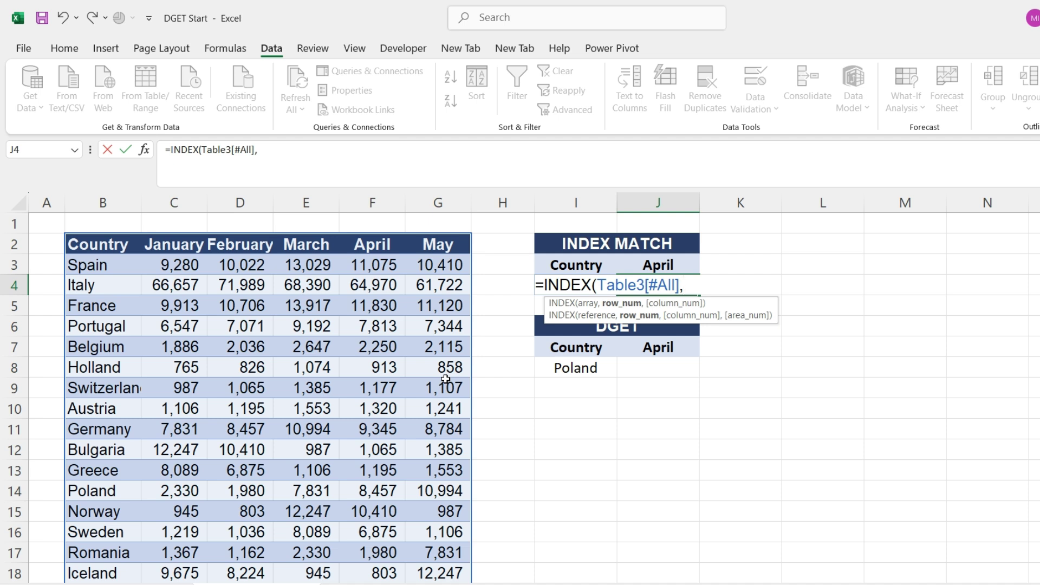
# Add a MATCH of I4 in the table's whole Country column, header included, with exact match 0, as the INDEX row number.
pyautogui.write('mat')
pyautogui.press('Tab')
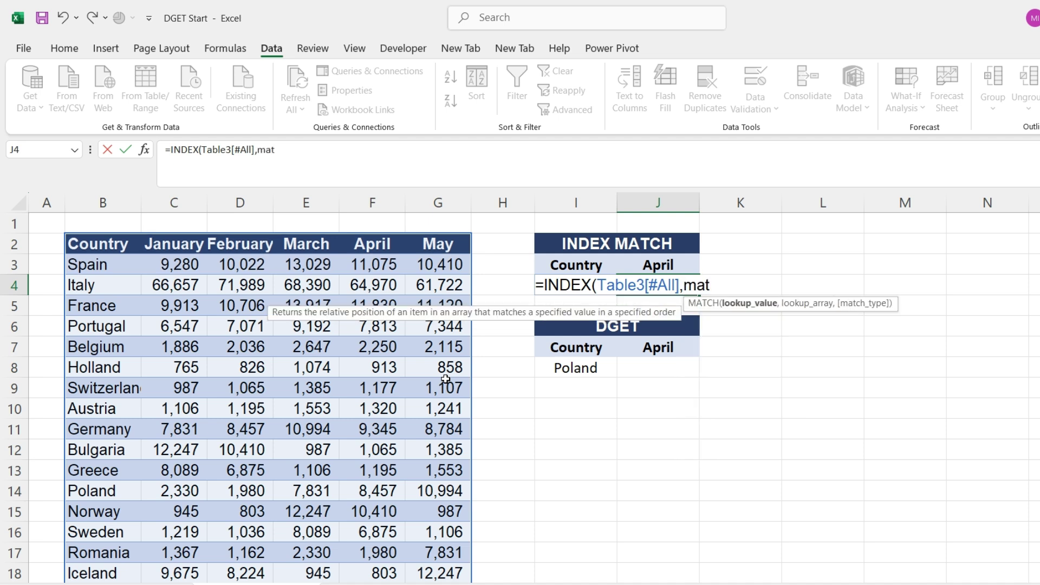
pyautogui.click(567, 264)
pyautogui.press('Down')
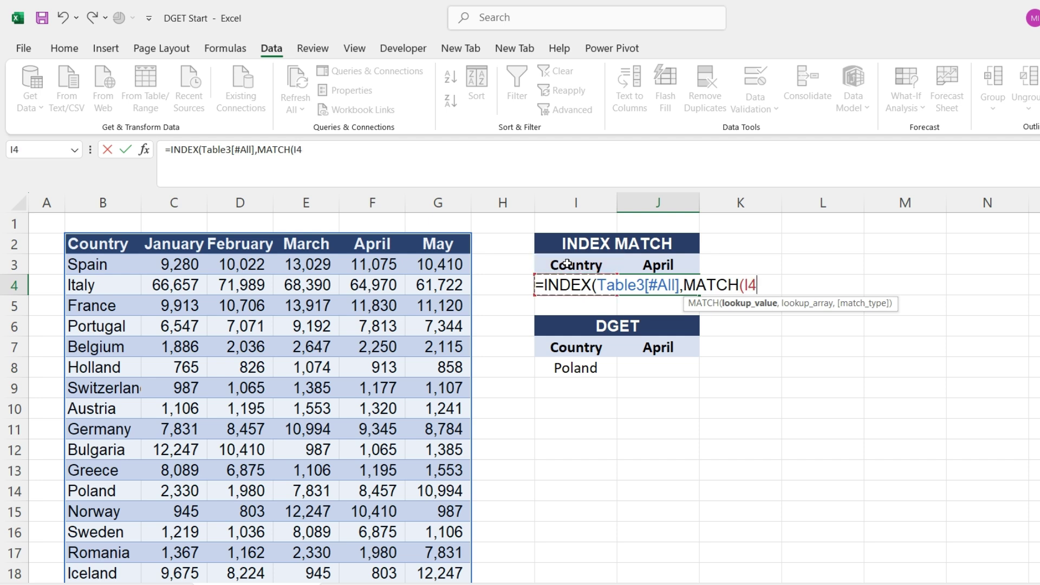
pyautogui.write(',')
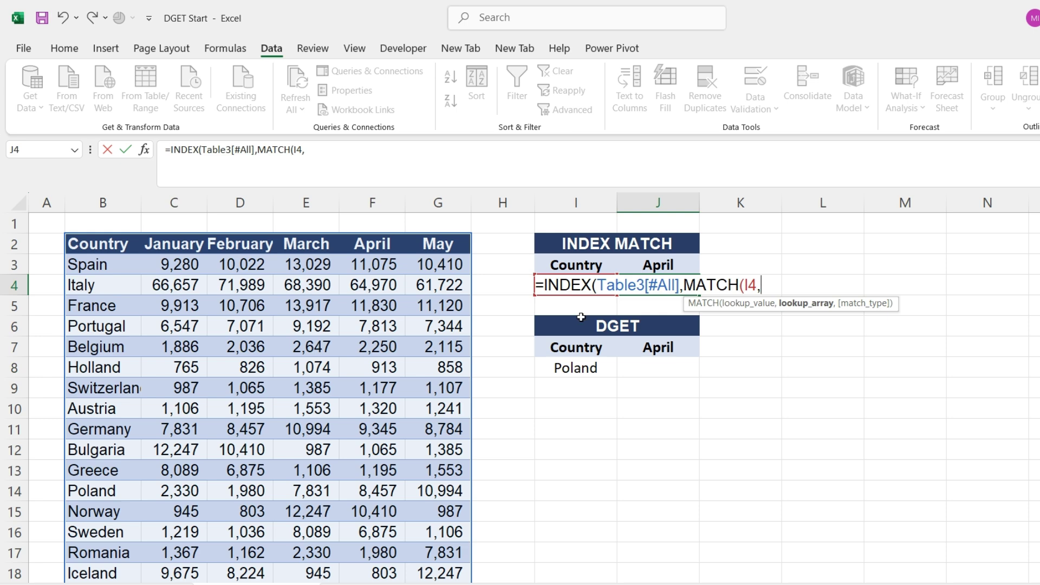
pyautogui.click(107, 245)
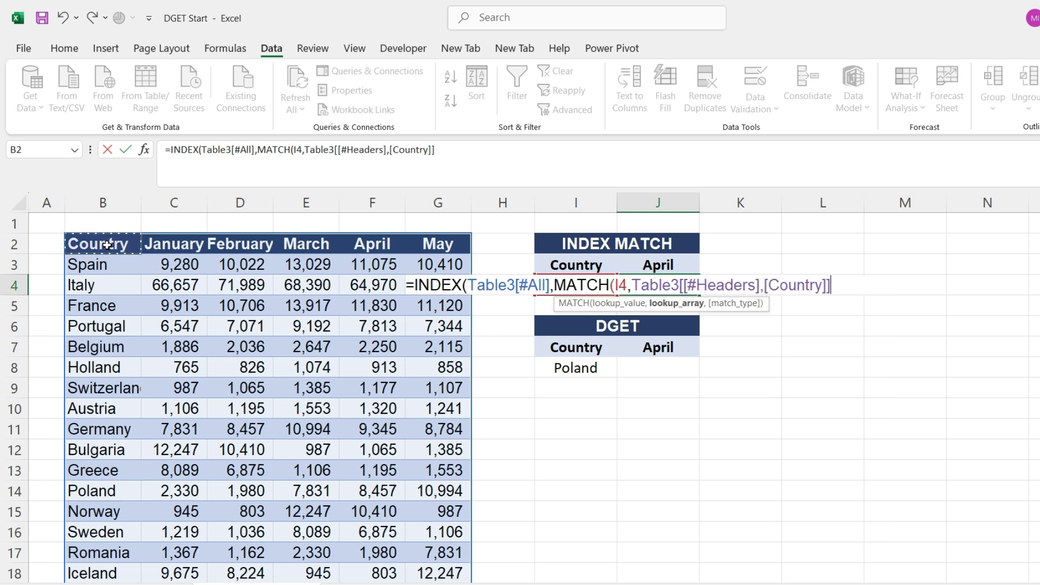
pyautogui.hotkey('ctrl', 'shift', 'Down')
pyautogui.write(',')
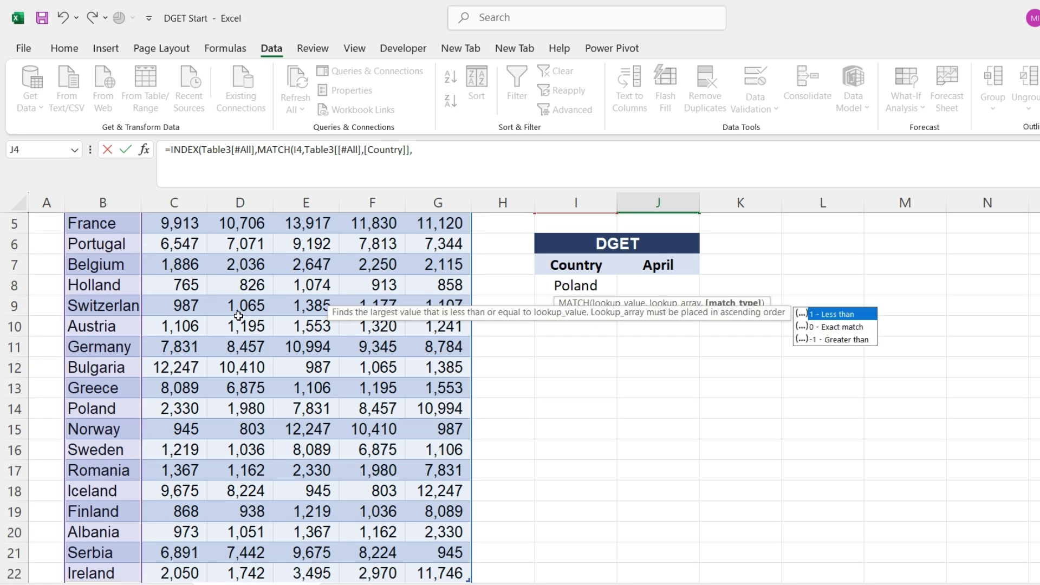
pyautogui.press('Down')
pyautogui.scroll(2, 238, 316)
pyautogui.write('0')
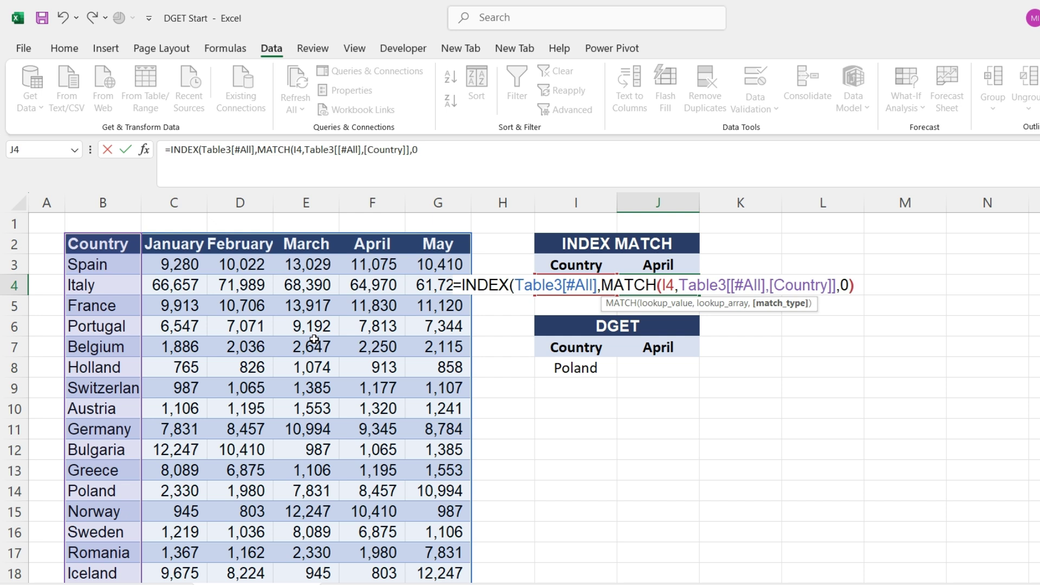
pyautogui.write('),')
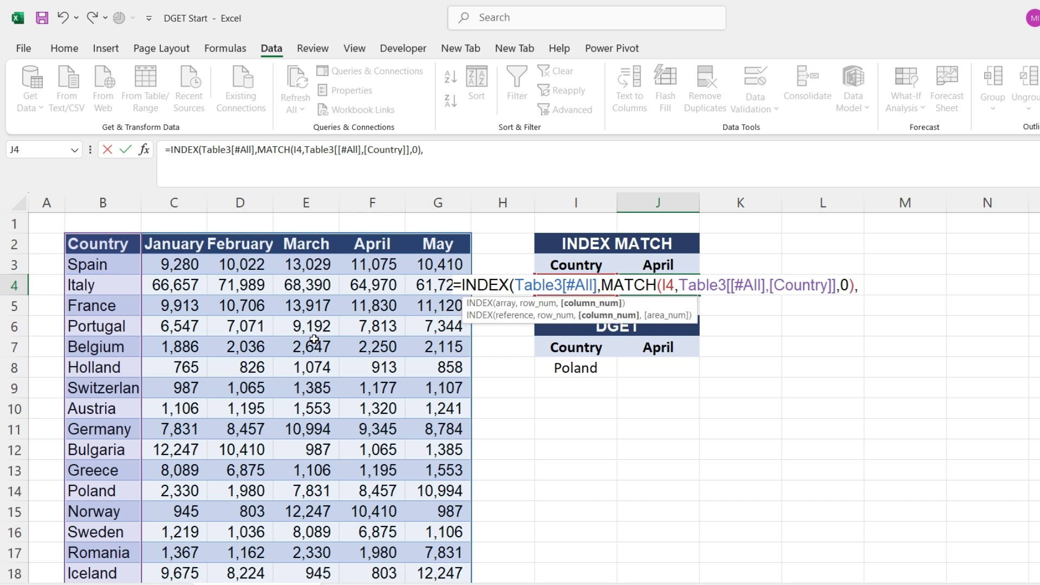
# Complete the J4 formula with a MATCH of J3 in Table3[#Headers], exact match 0, as the column number.
pyautogui.write('mat')
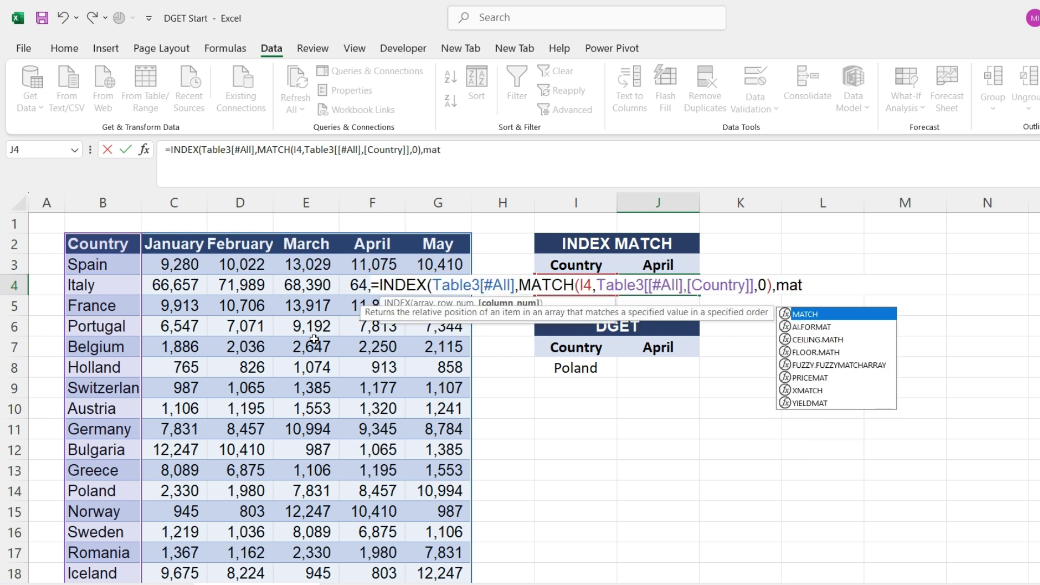
pyautogui.press('Tab')
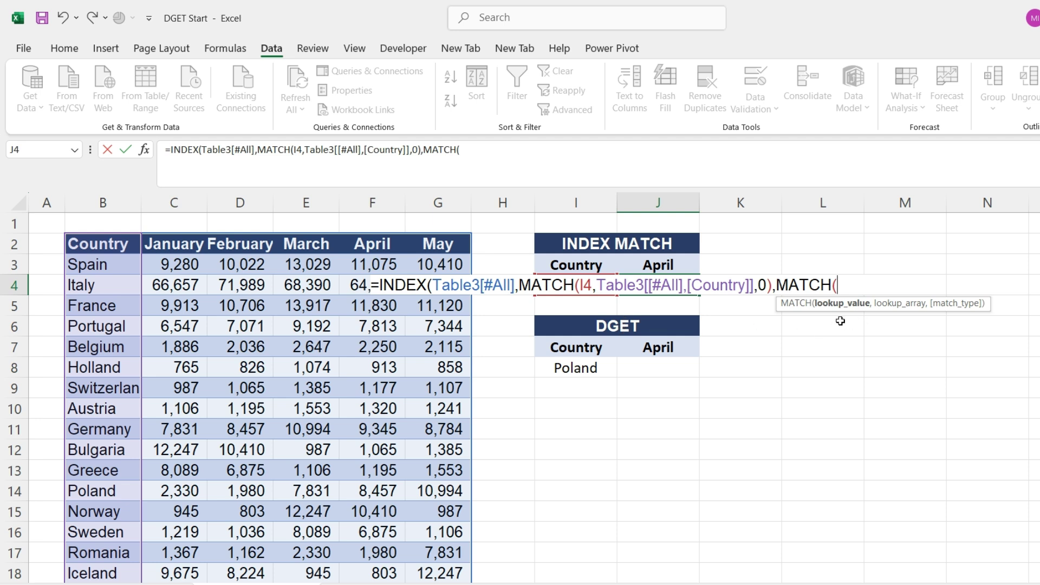
pyautogui.click(646, 264)
pyautogui.write(',')
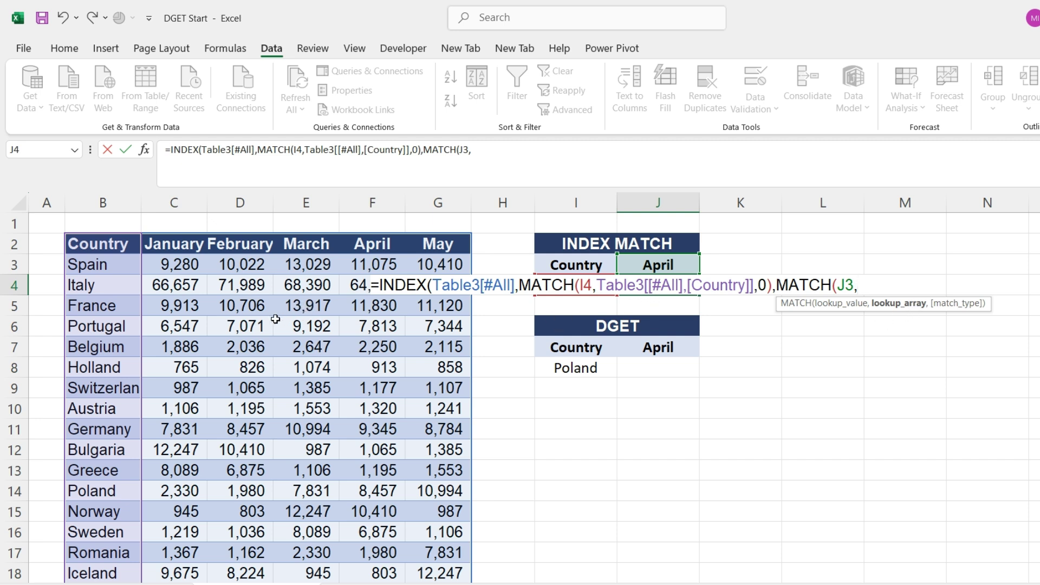
pyautogui.click(110, 245)
pyautogui.hotkey('ctrl', 'shift', 'Right')
pyautogui.write(',')
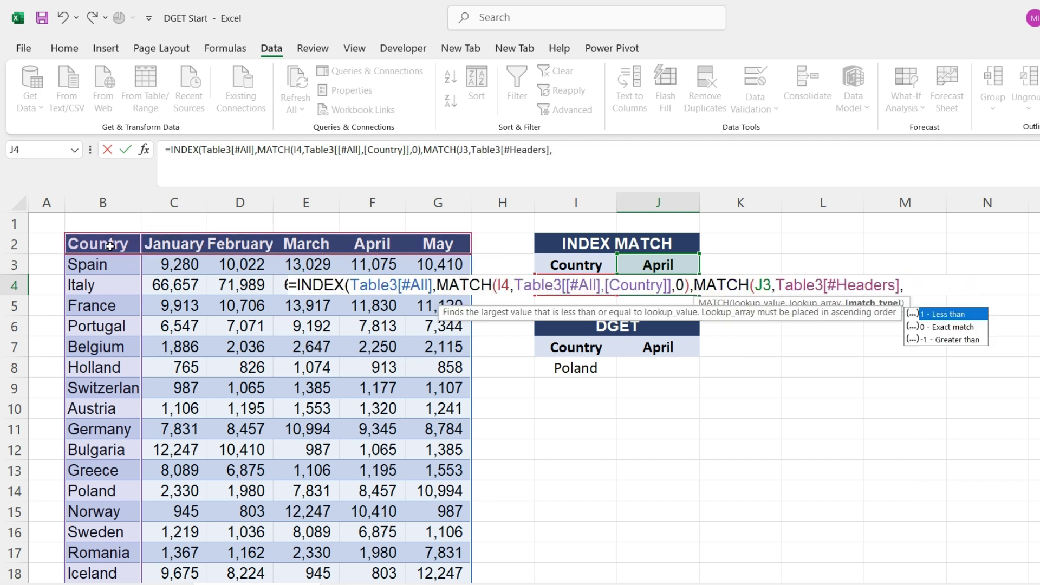
pyautogui.press('Down')
pyautogui.press('Tab')
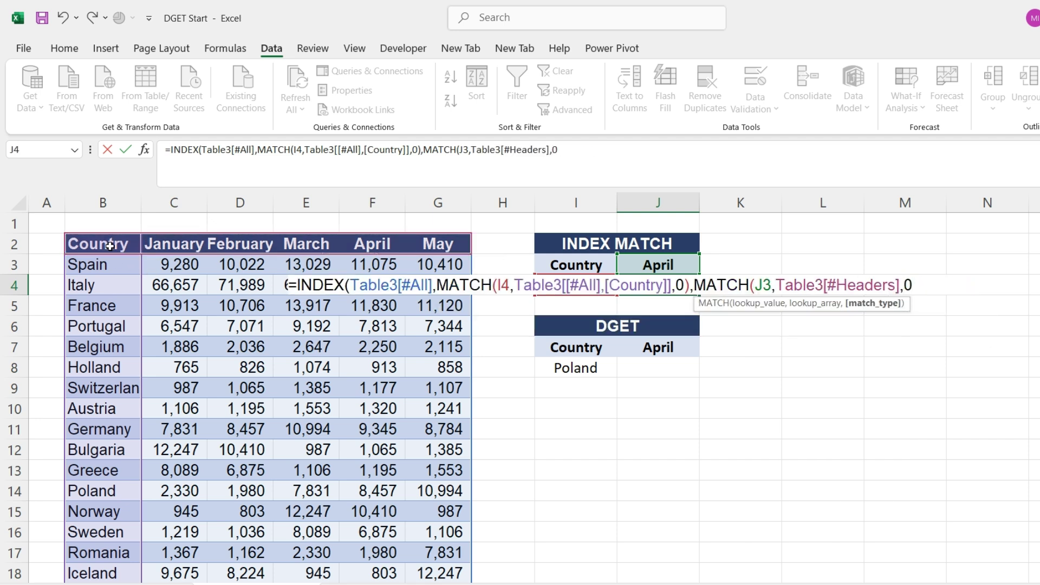
pyautogui.write('))')
pyautogui.press('Return')
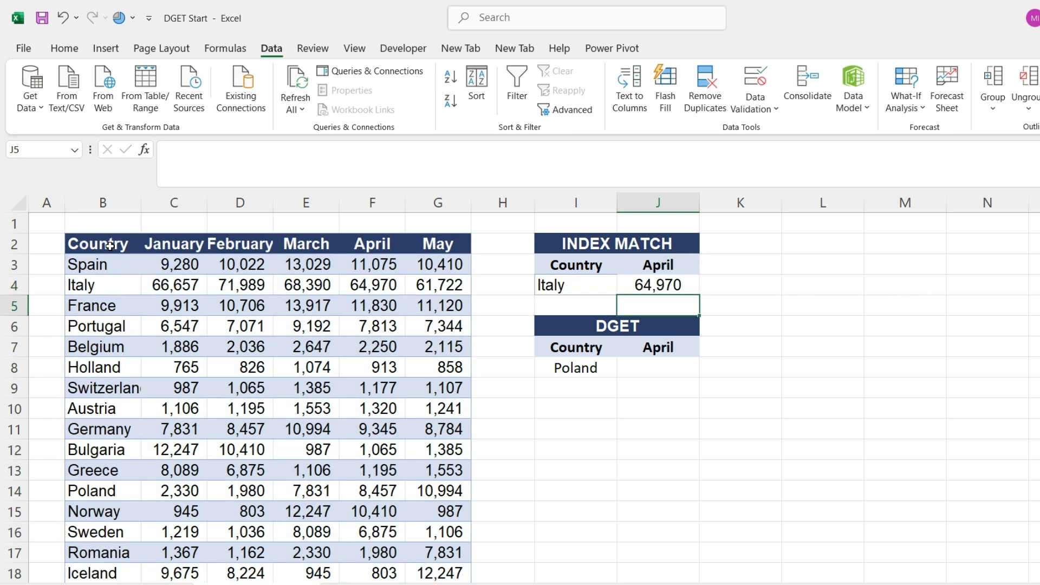
# Check the INDEX MATCH result in J4 against Italy's April figure in the table and review the cells its formula references.
pyautogui.press('Up')
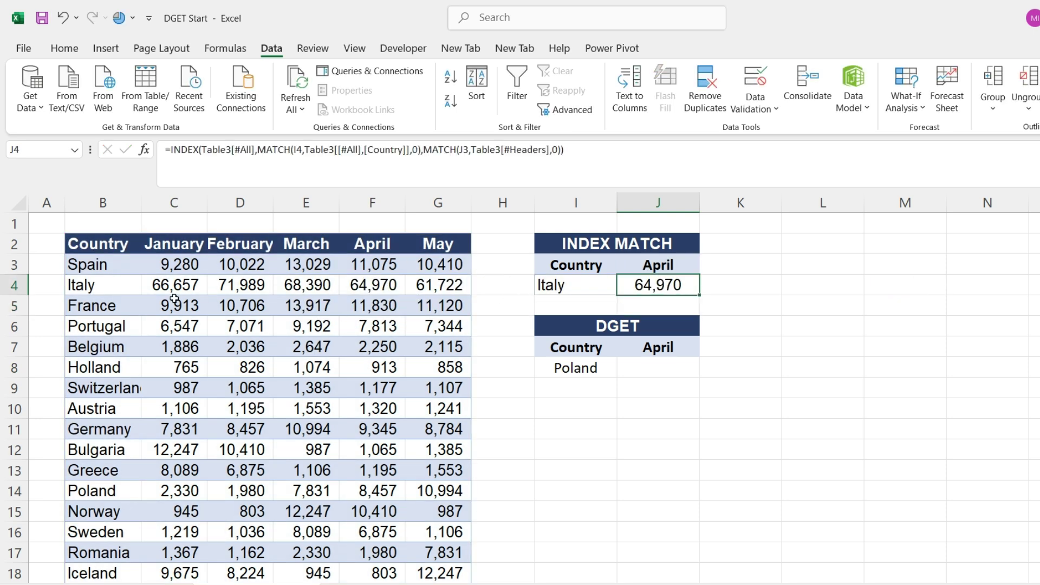
pyautogui.click(109, 288)
pyautogui.click(355, 284)
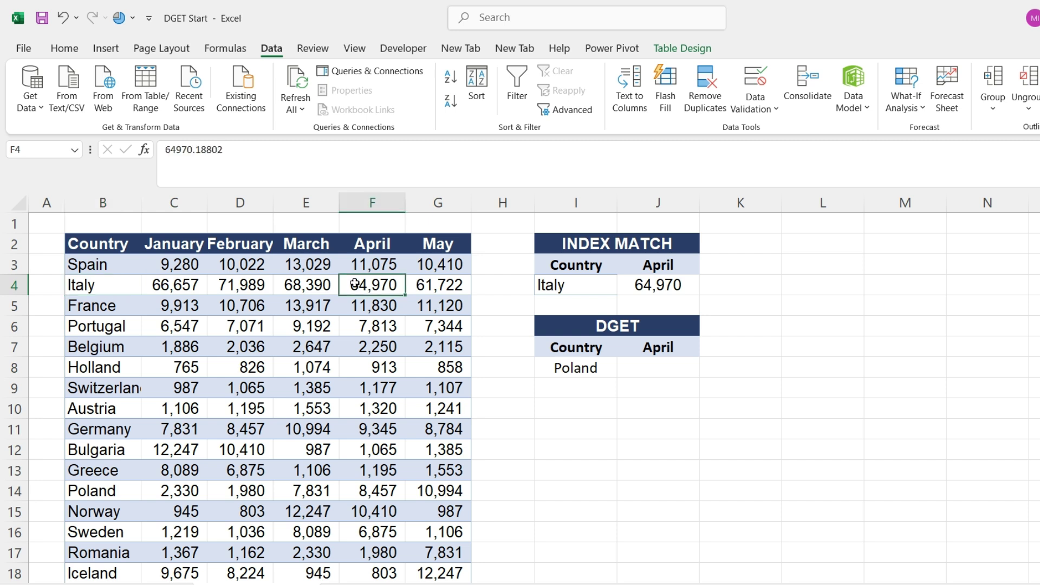
pyautogui.click(657, 366)
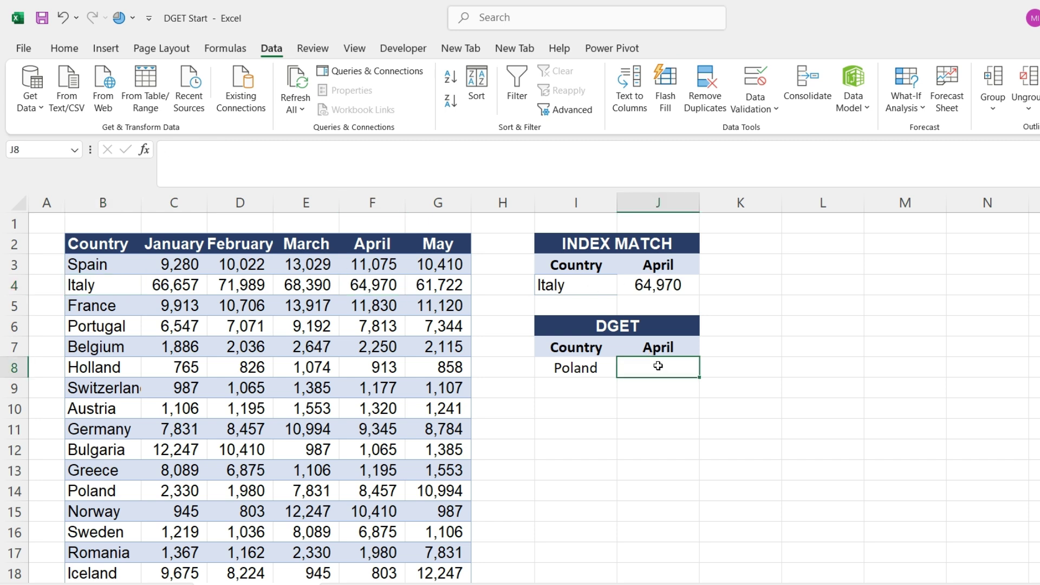
pyautogui.click(645, 282)
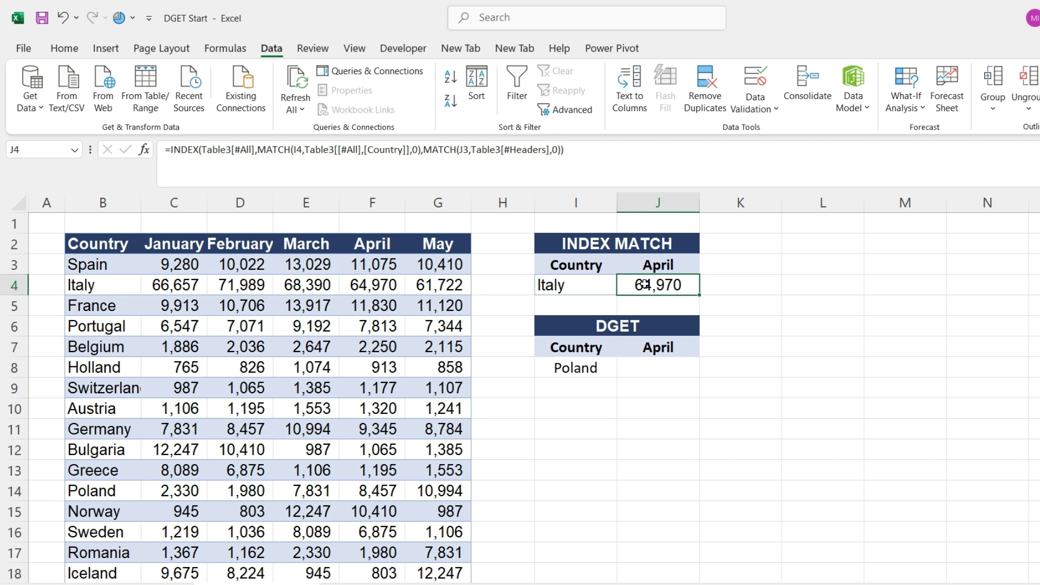
pyautogui.press('Up')
pyautogui.press('Left')
pyautogui.press('Down')
pyautogui.press('Up')
pyautogui.press('Right')
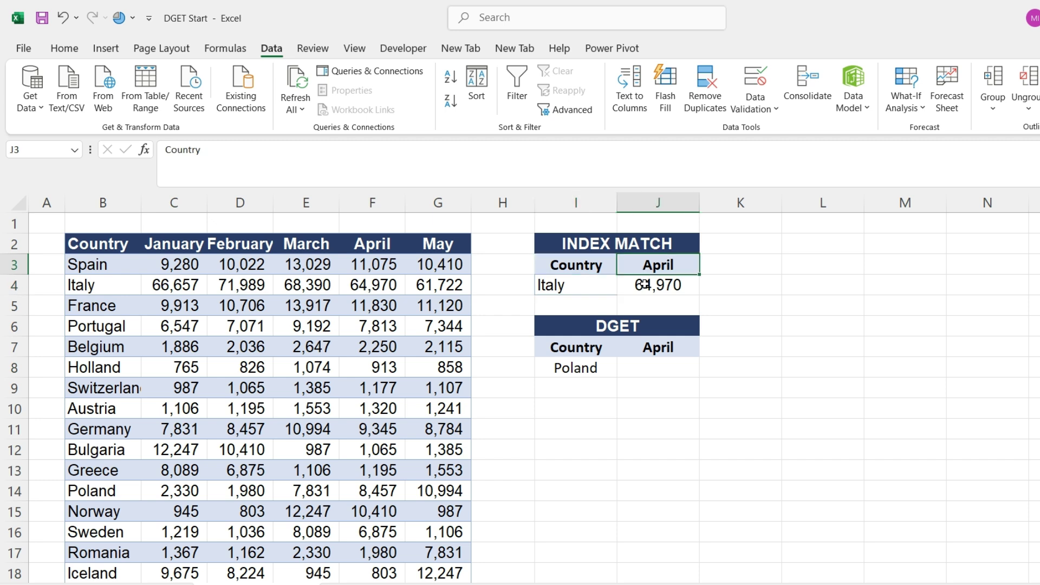
pyautogui.press('Down')
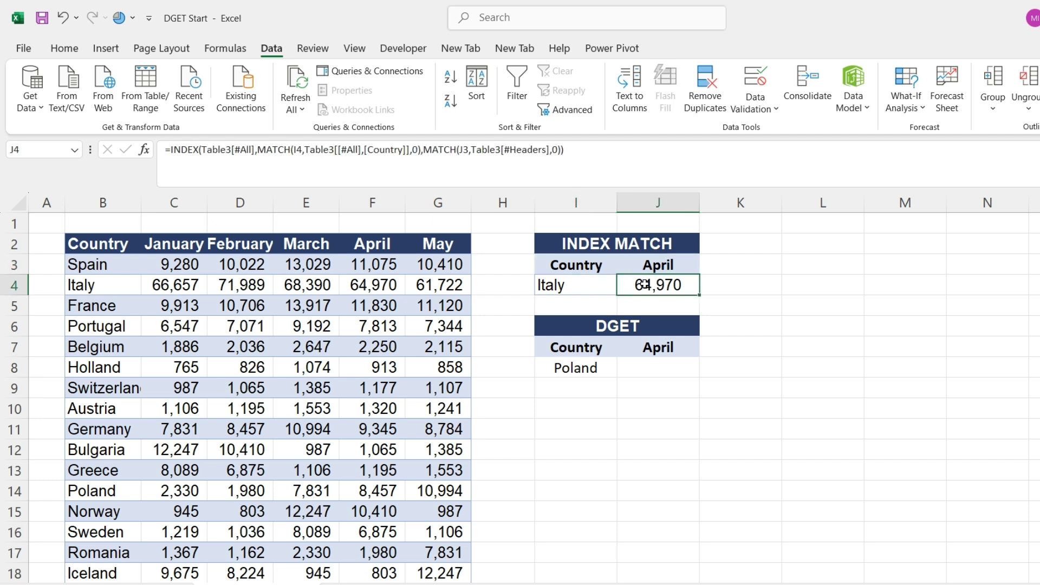
# Begin a DGET formula in J8 using the entire monthly table with headers, Table3[#All], as the database.
pyautogui.click(675, 370)
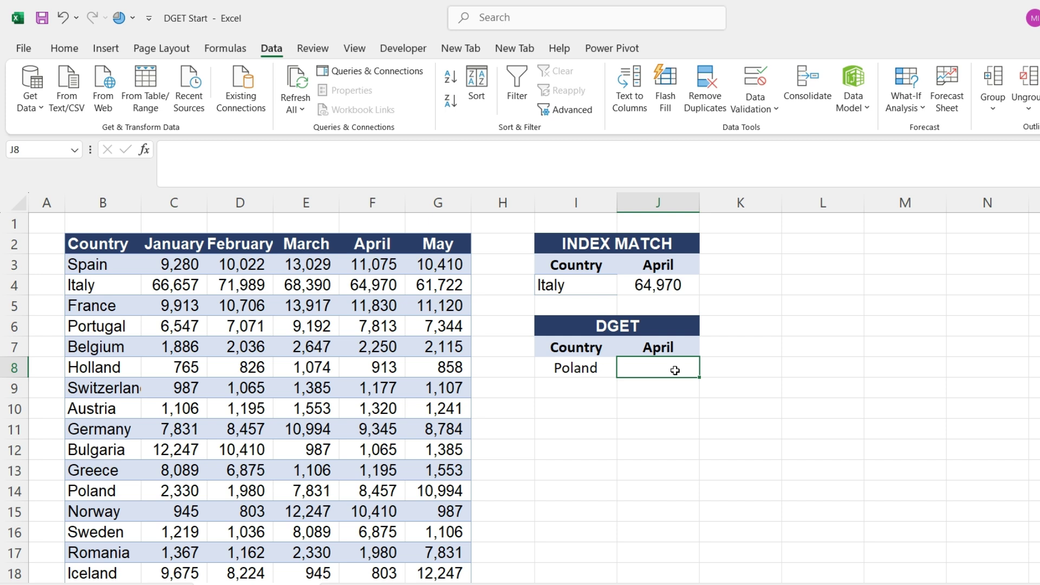
pyautogui.press('Up')
pyautogui.press('Down')
pyautogui.write('=dg')
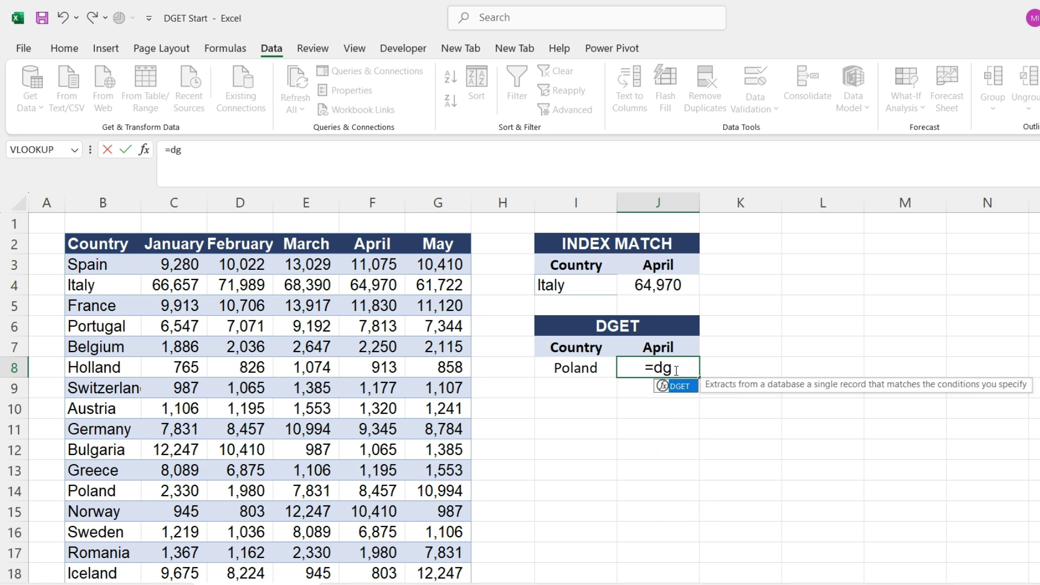
pyautogui.press('Tab')
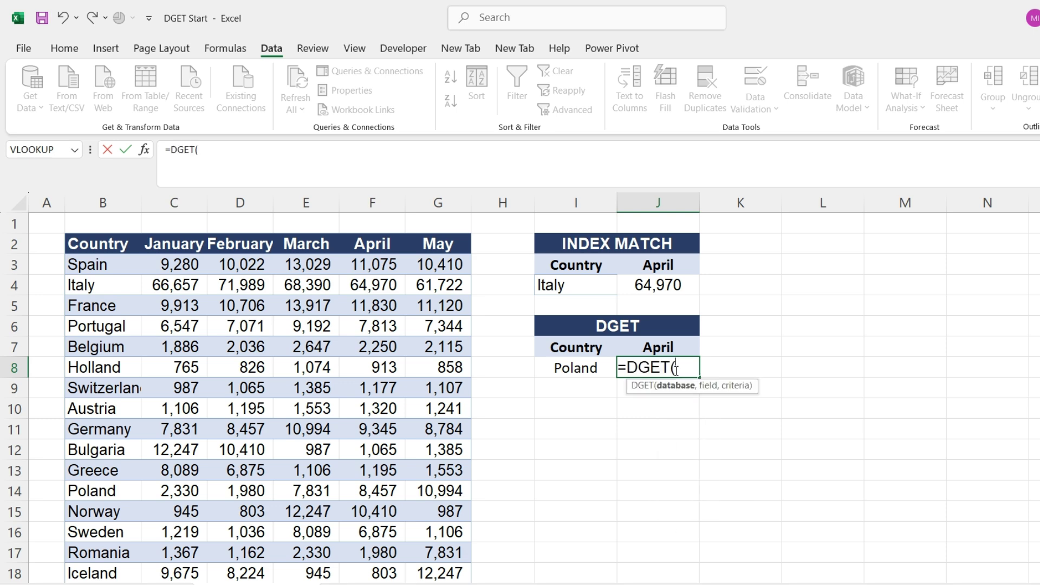
pyautogui.click(102, 245)
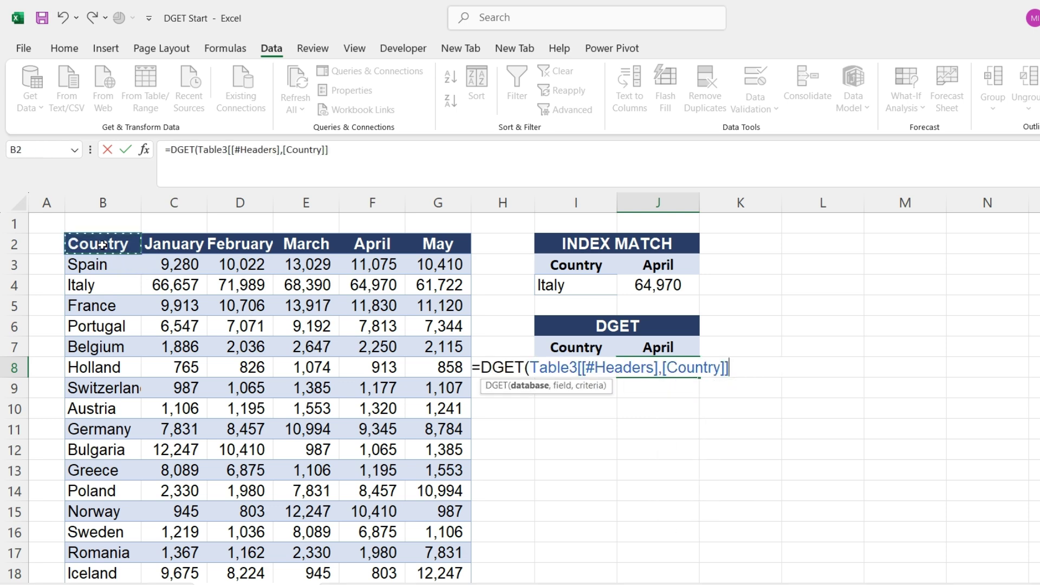
pyautogui.hotkey('ctrl', 'shift', 'Right')
pyautogui.hotkey('ctrl', 'shift', 'Down')
pyautogui.write(',')
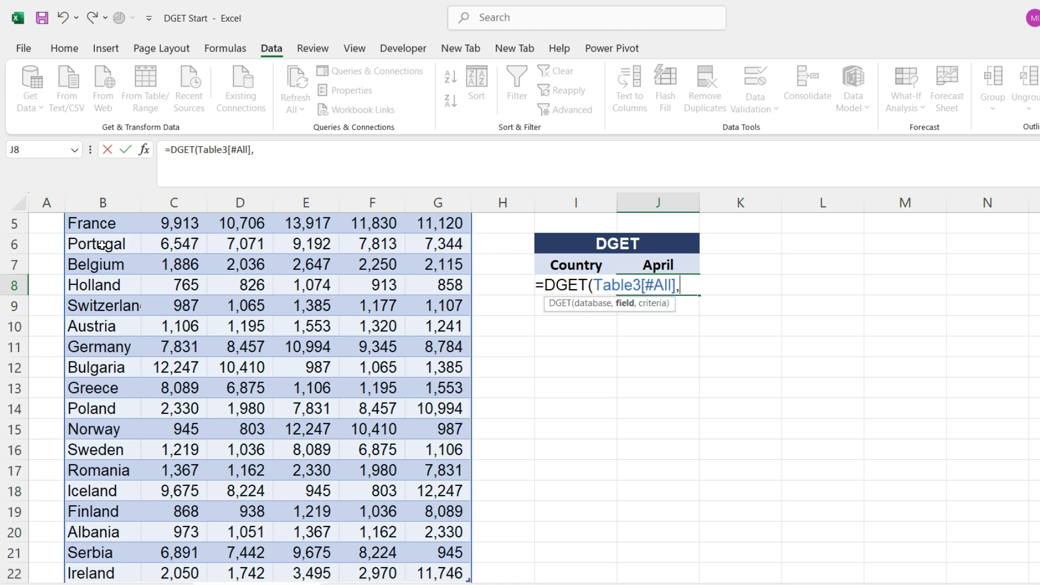
# Complete the DGET formula in J8 with J7 as the field and I7:I8 as the criteria range.
pyautogui.scroll(2, 101, 245)
pyautogui.click(673, 343)
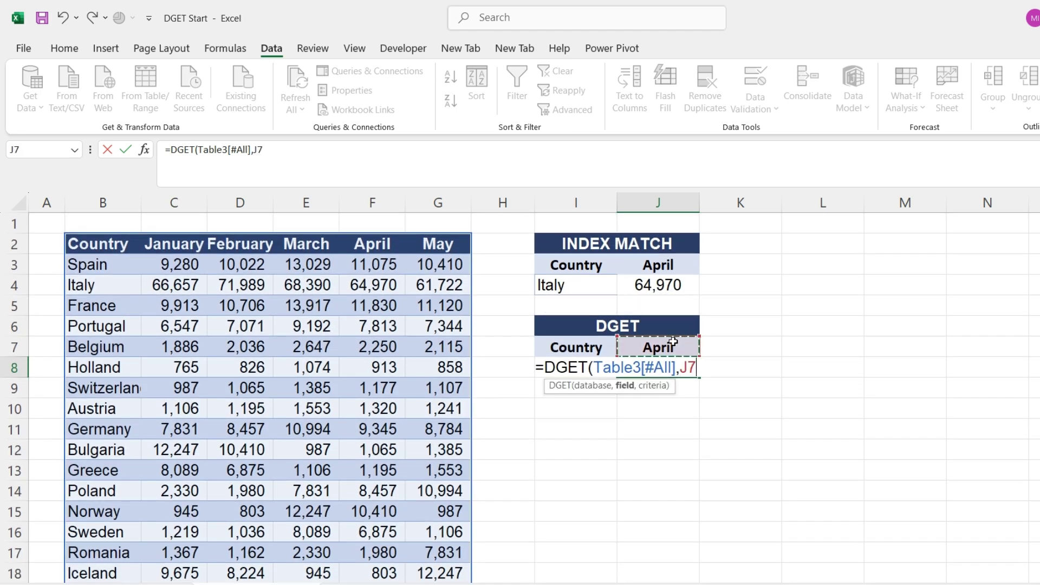
pyautogui.write(',')
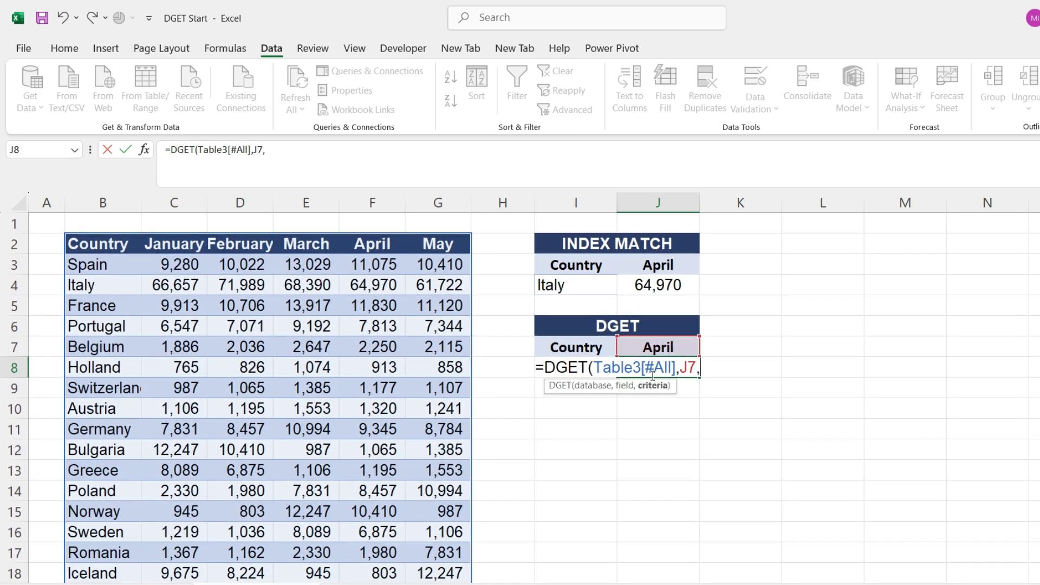
pyautogui.click(568, 341)
pyautogui.hotkey('shift', 'Down')
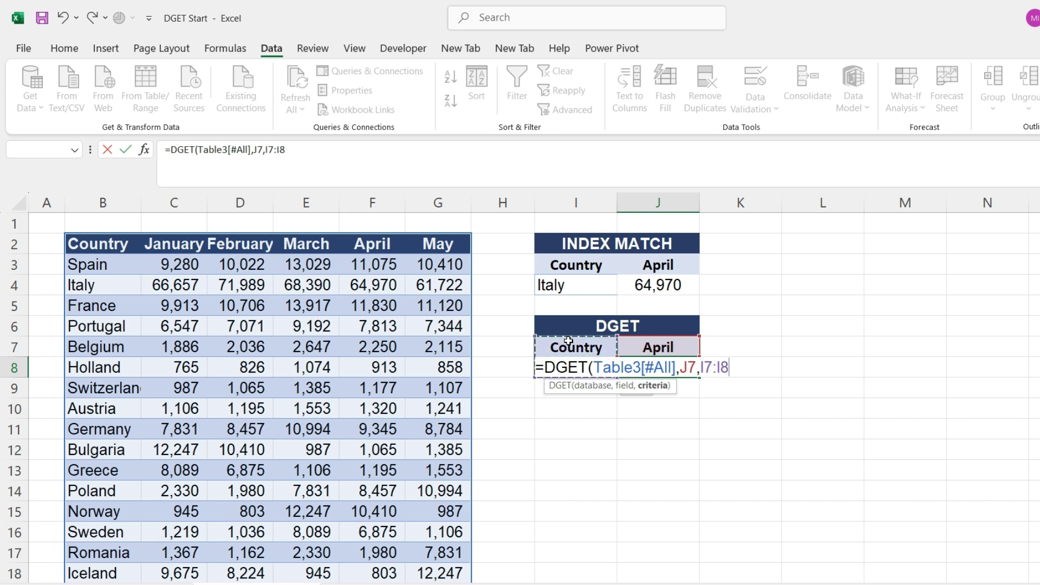
pyautogui.press('Return')
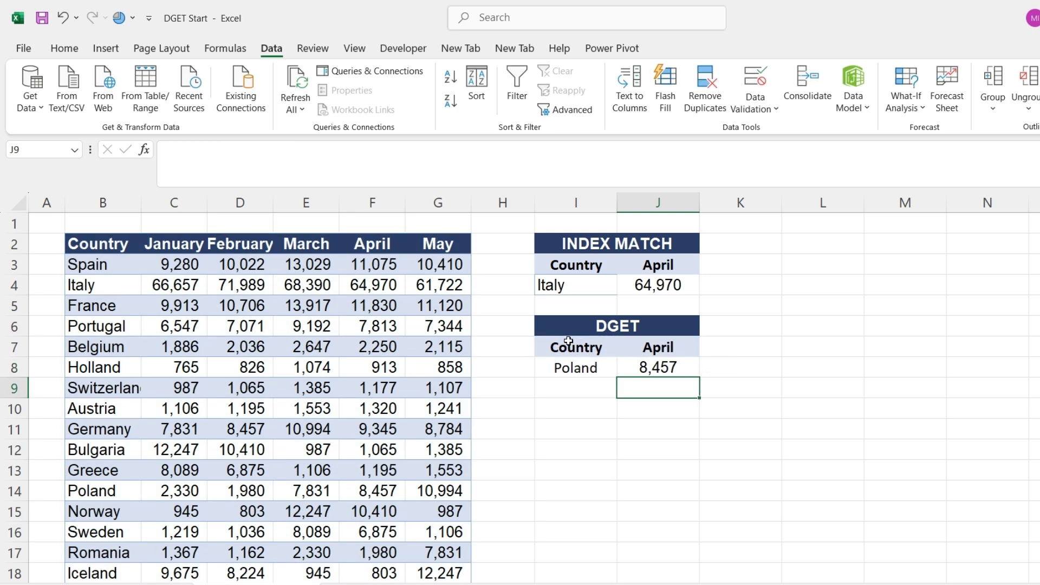
# Set the DGET lookup country in I8 to Italy and check the result against the INDEX MATCH one.
pyautogui.click(573, 363)
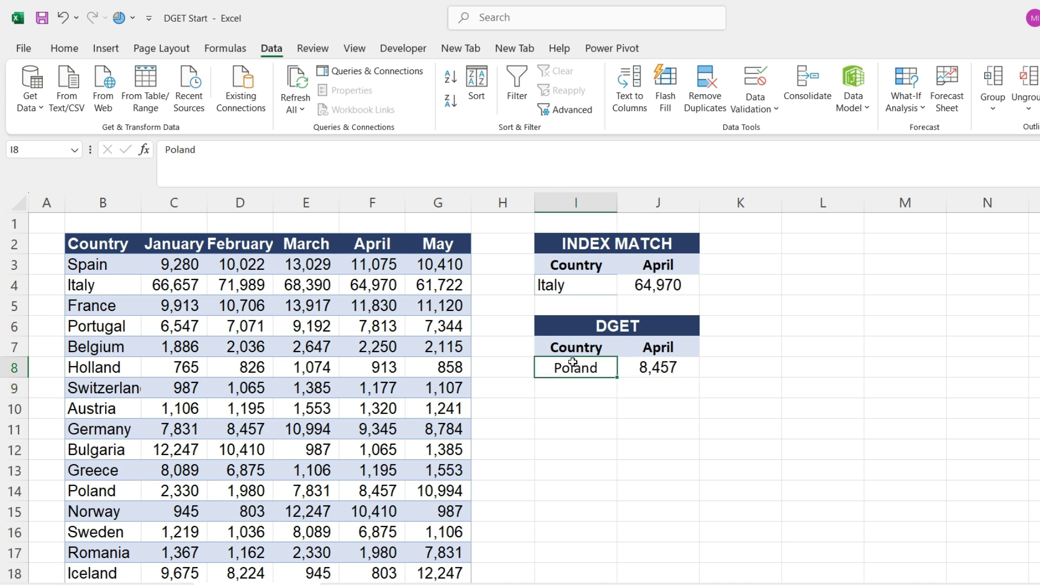
pyautogui.write('Italy')
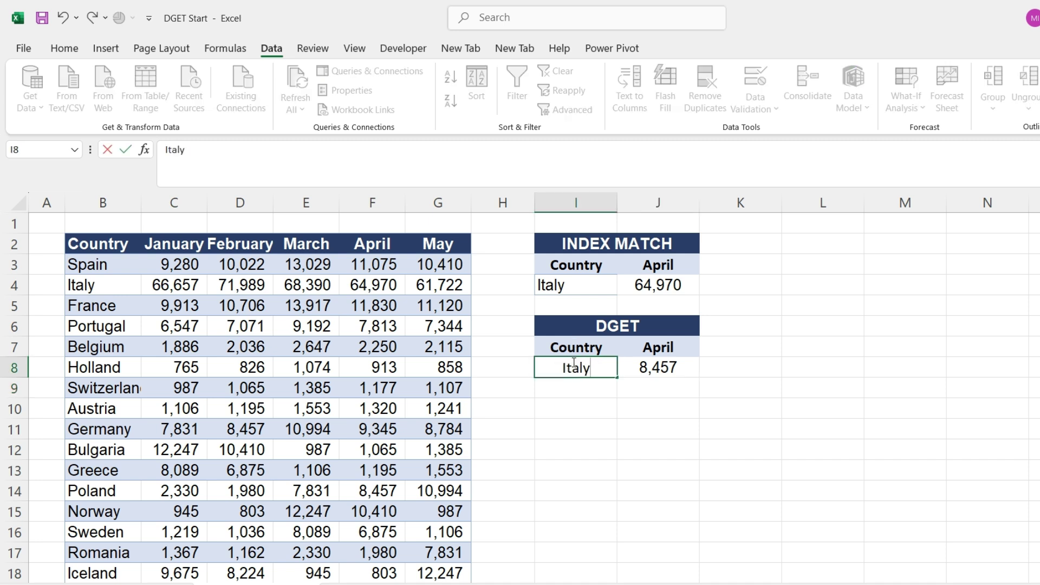
pyautogui.press('Return')
pyautogui.click(572, 362)
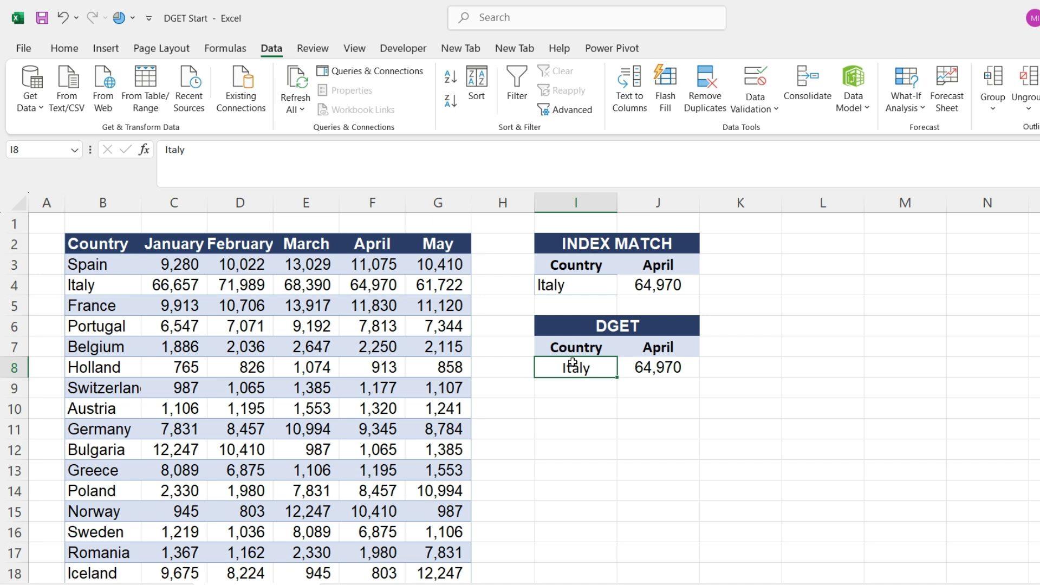
pyautogui.press('Right')
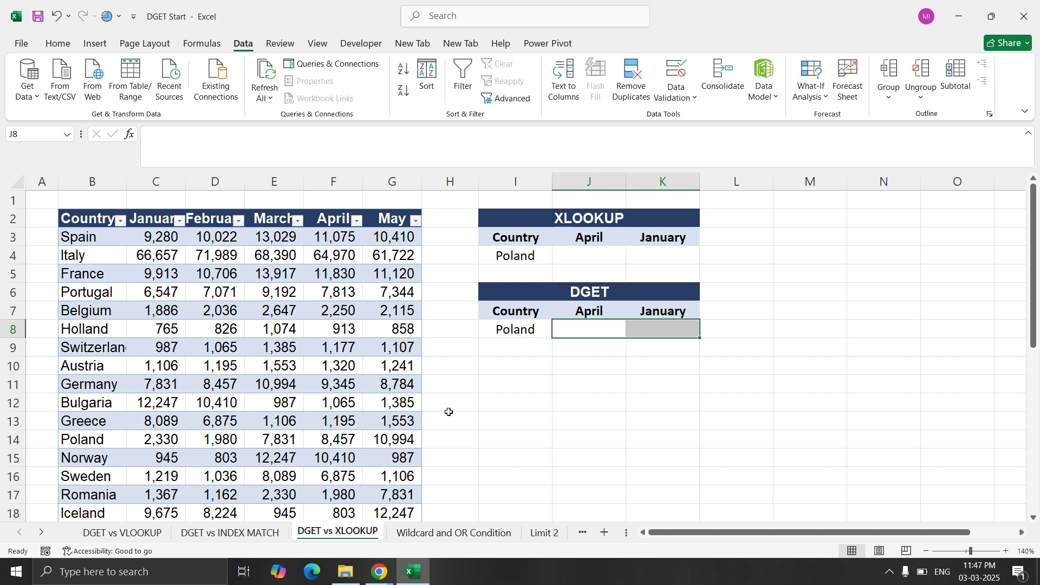
# Examine the country and month cells of the XLOOKUP block on the DGET vs XLOOKUP sheet.
pyautogui.click(610, 254)
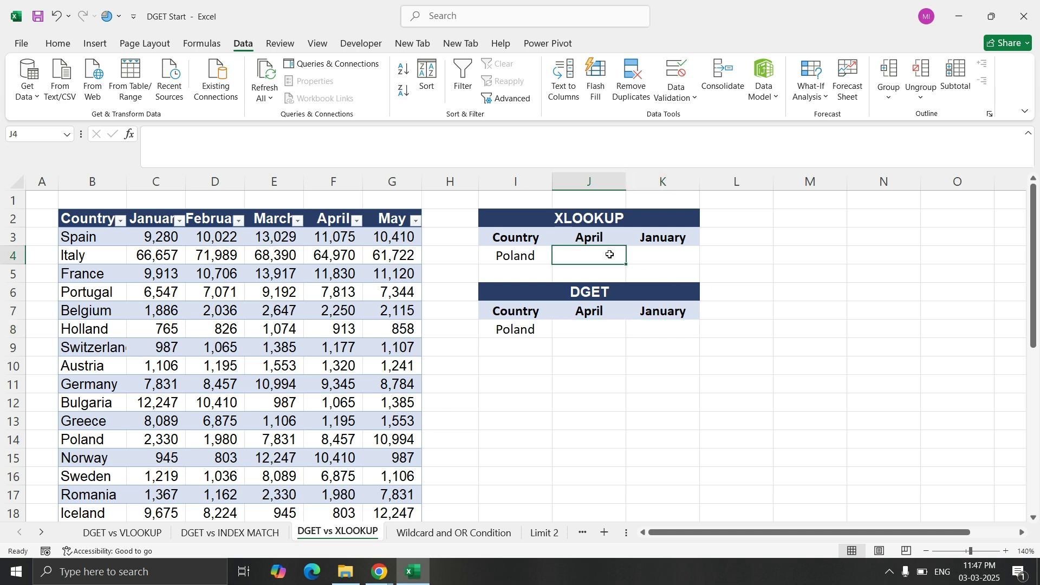
pyautogui.press('Up')
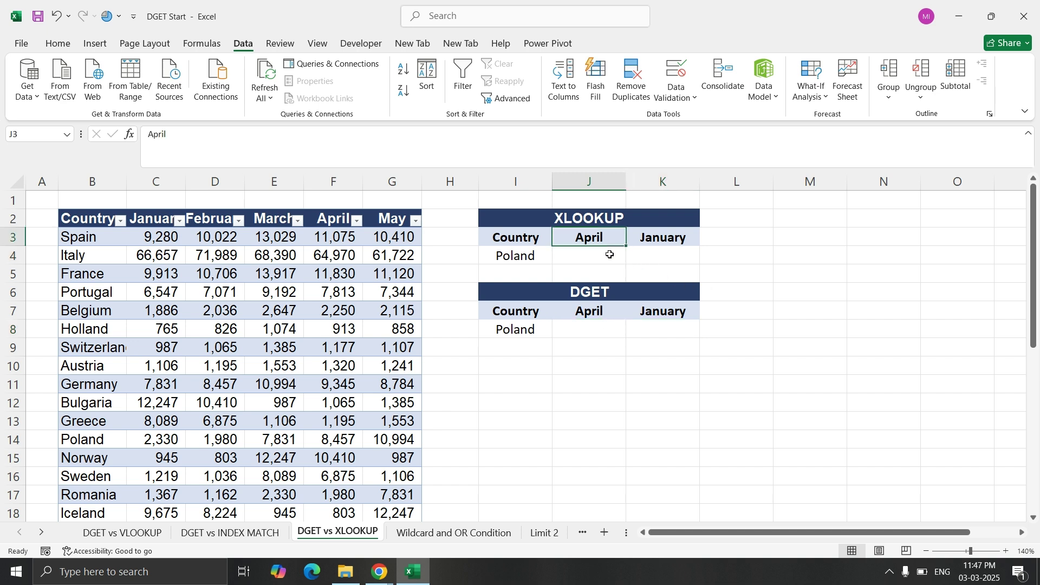
pyautogui.press('Right')
pyautogui.click(610, 255)
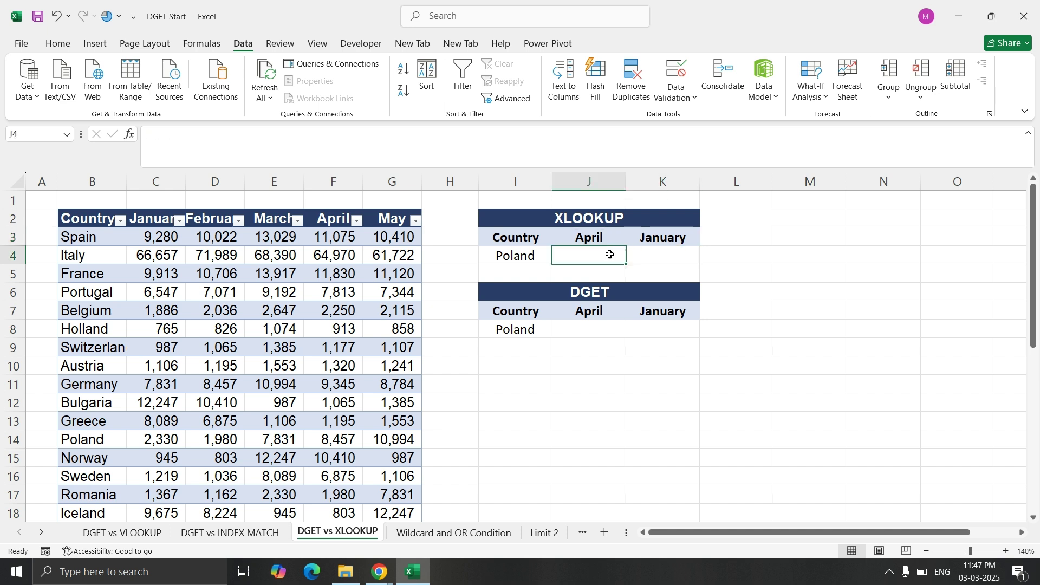
pyautogui.press('Up')
pyautogui.press('Left')
pyautogui.press('Down')
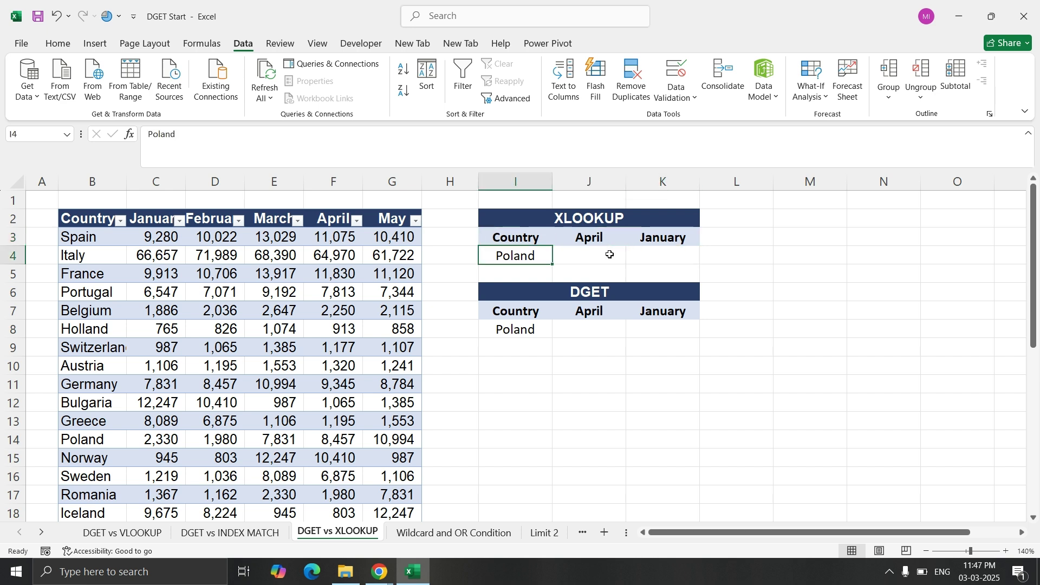
pyautogui.press('Right')
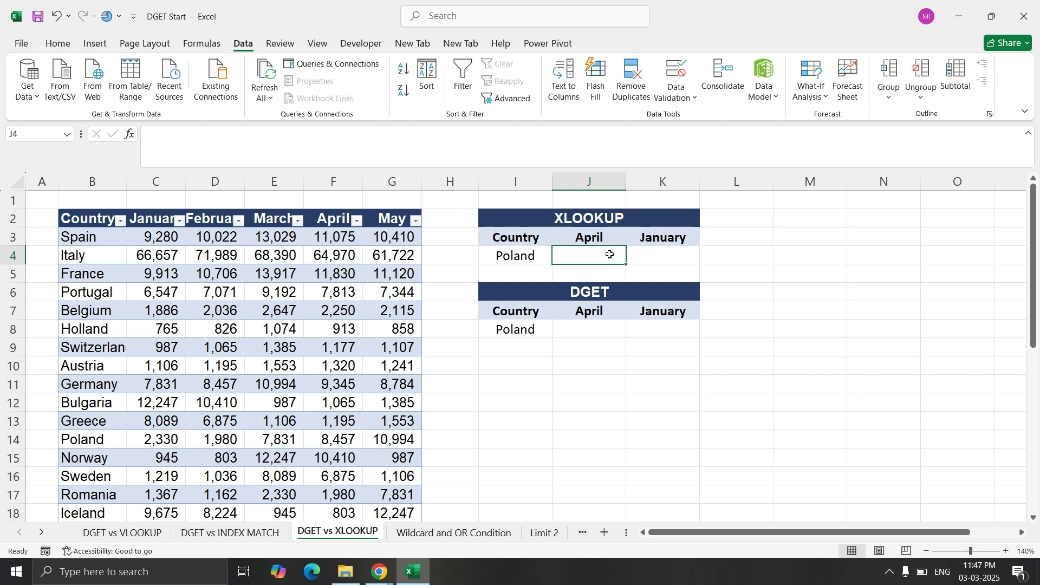
# Begin an XLOOKUP formula in J4 with the country cell as an absolute lookup value, $I$4.
pyautogui.write('=xl')
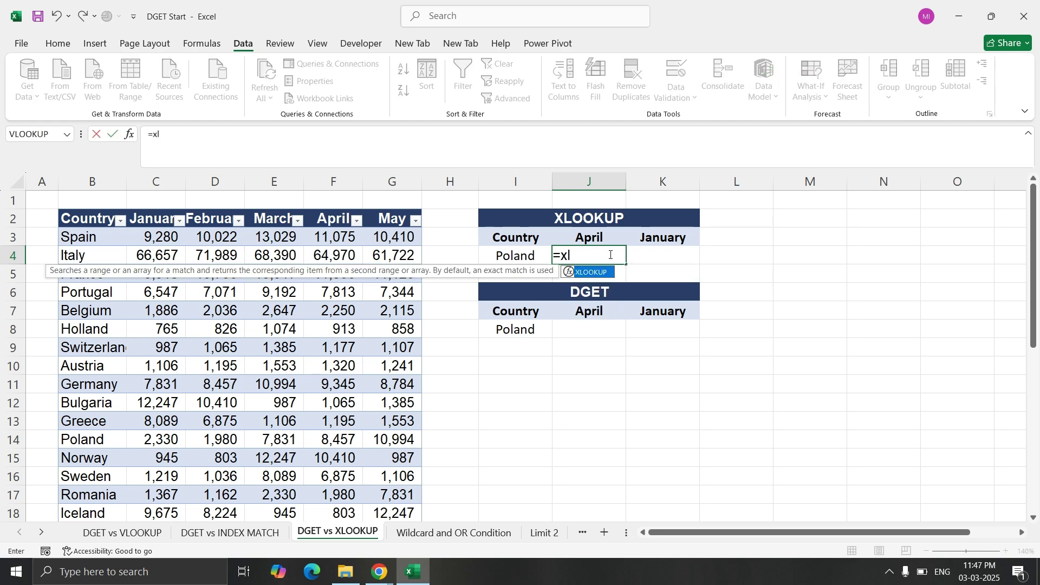
pyautogui.press('Tab')
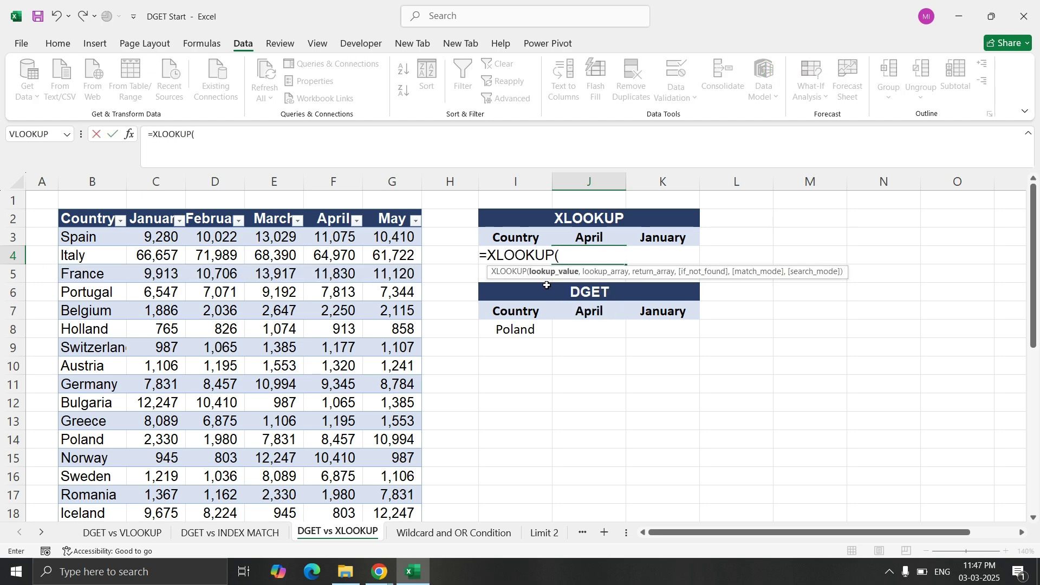
pyautogui.click(523, 236)
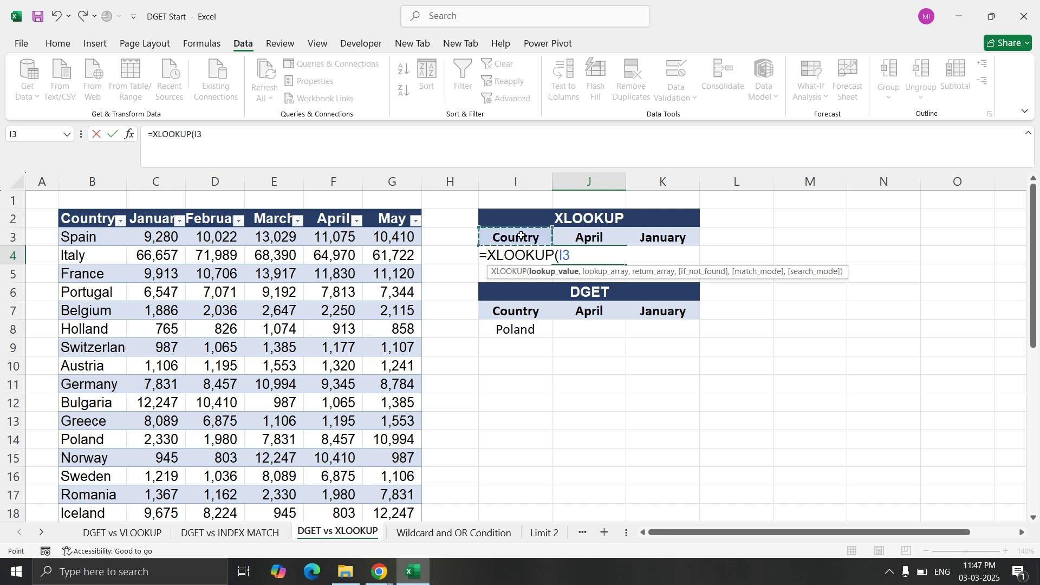
pyautogui.press('Down')
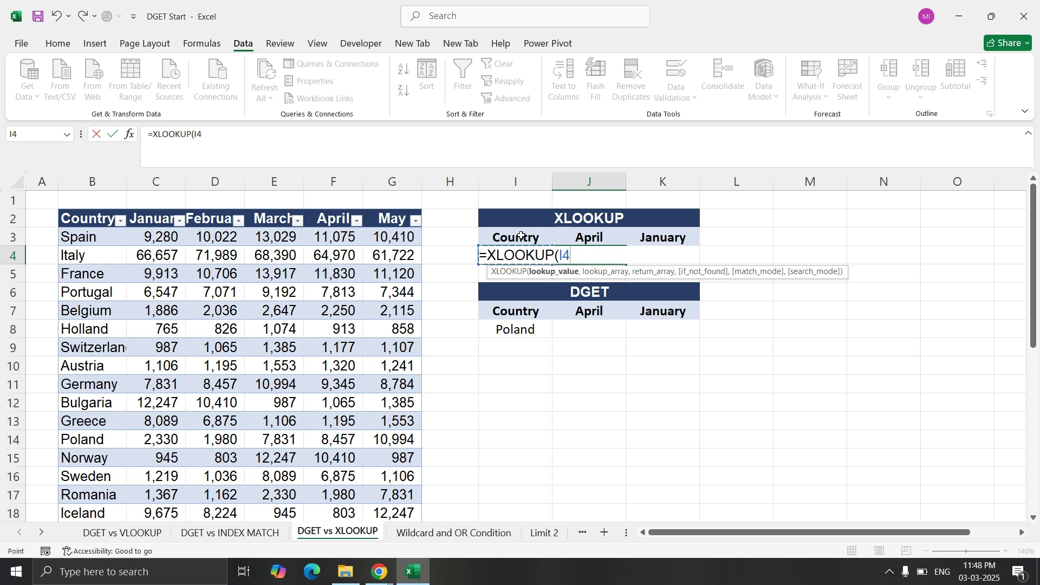
pyautogui.press('F4')
pyautogui.write(',')
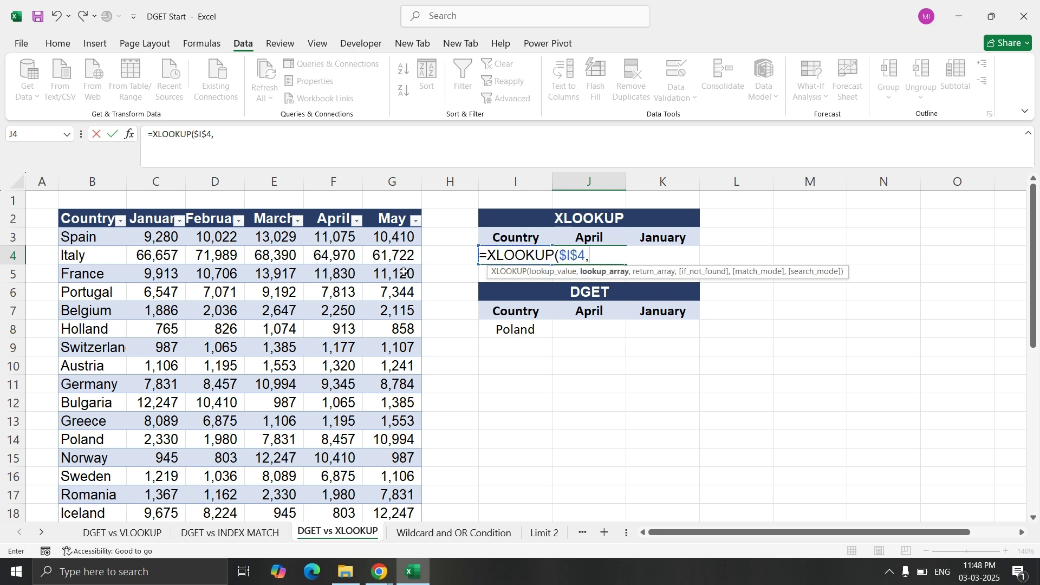
# Add the table's whole Country column with its header, Table35[[#All],[Country]], as the XLOOKUP lookup array.
pyautogui.click(83, 219)
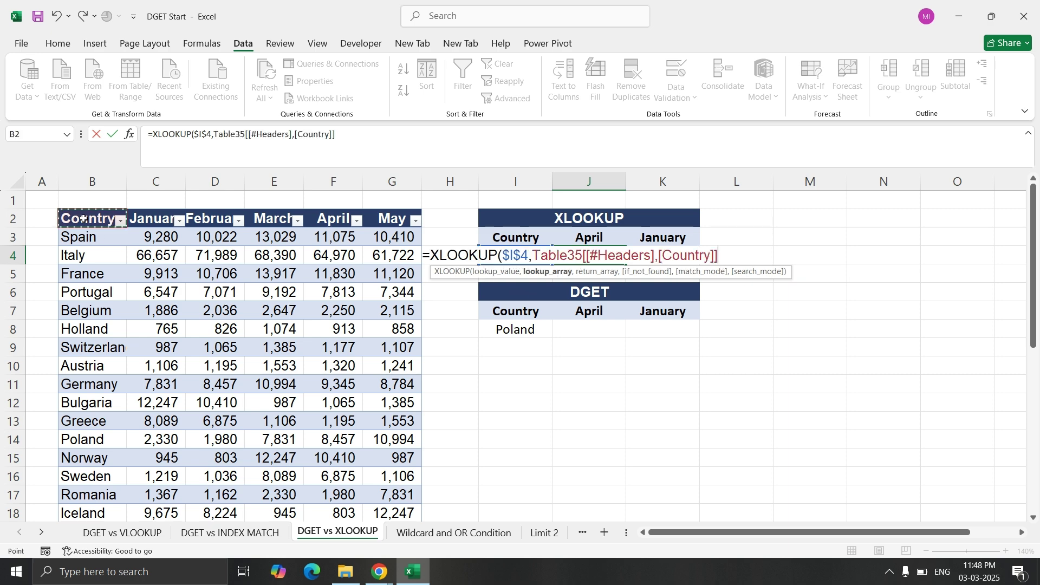
pyautogui.hotkey('ctrl', 'shift', 'Down')
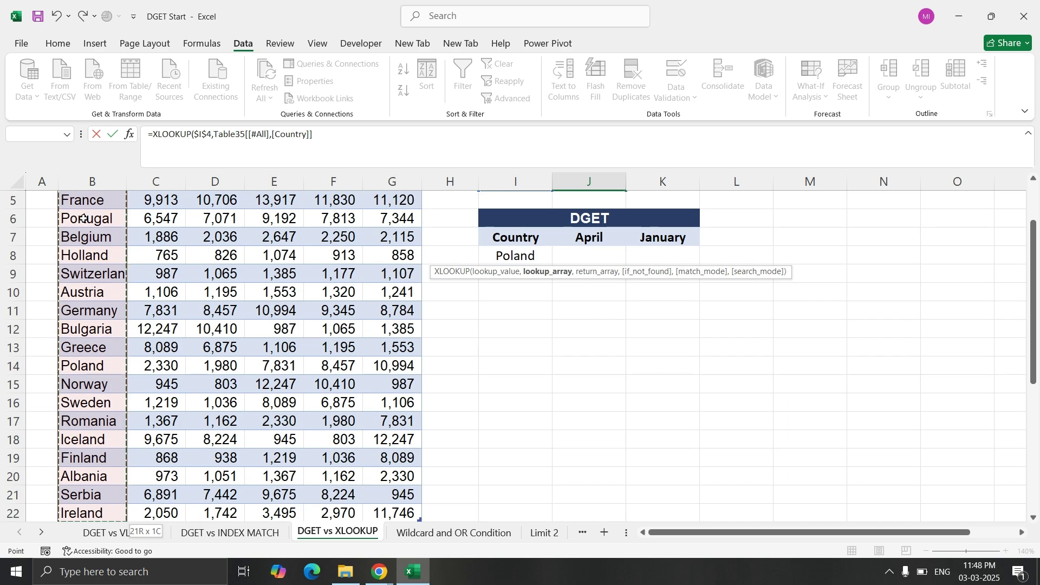
pyautogui.write(',')
pyautogui.scroll(2, 236, 290)
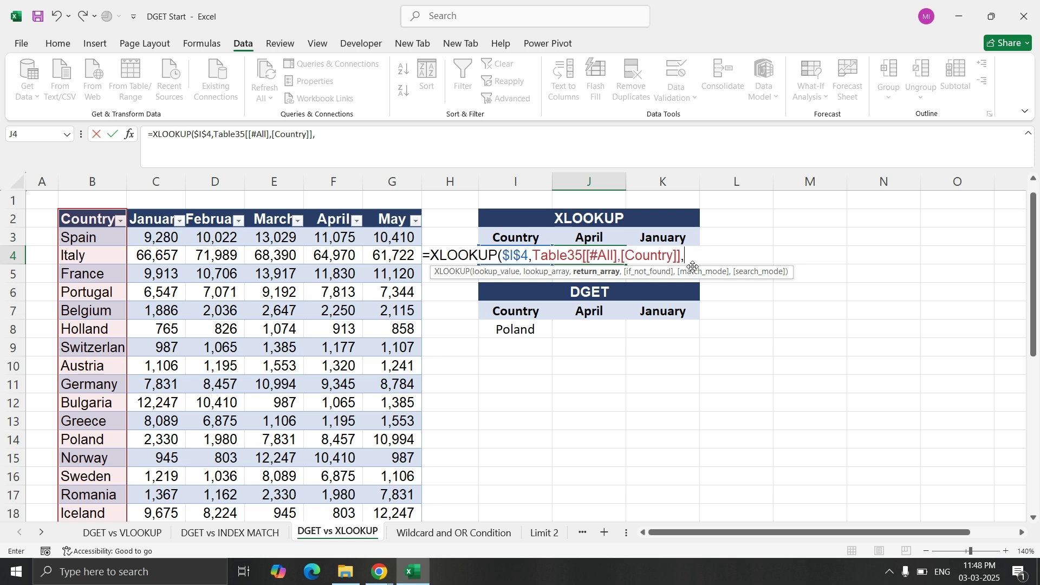
pyautogui.click(596, 238)
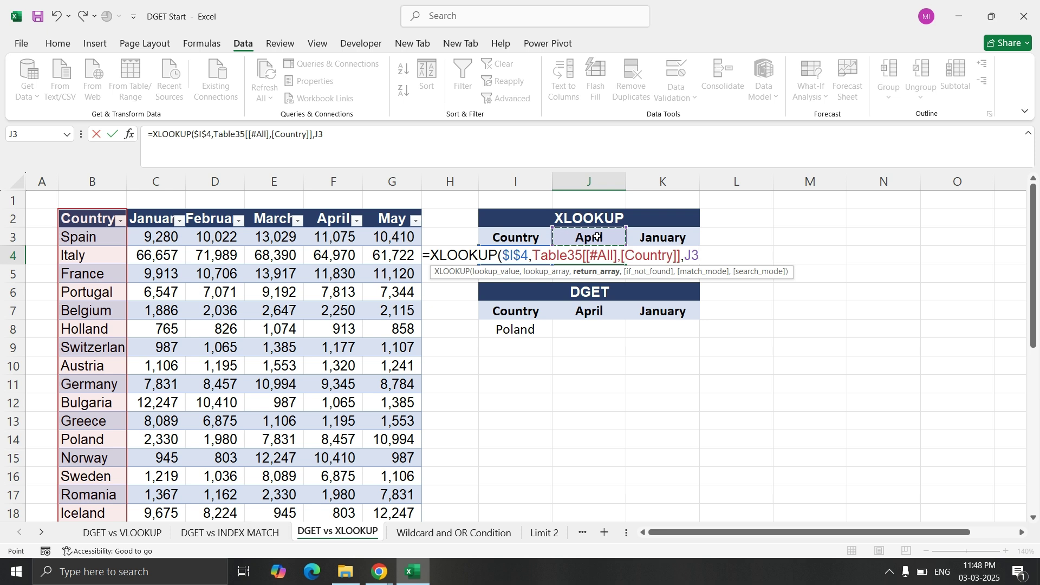
pyautogui.write(',')
pyautogui.press('BackSpace')
pyautogui.press('BackSpace')
pyautogui.press('BackSpace')
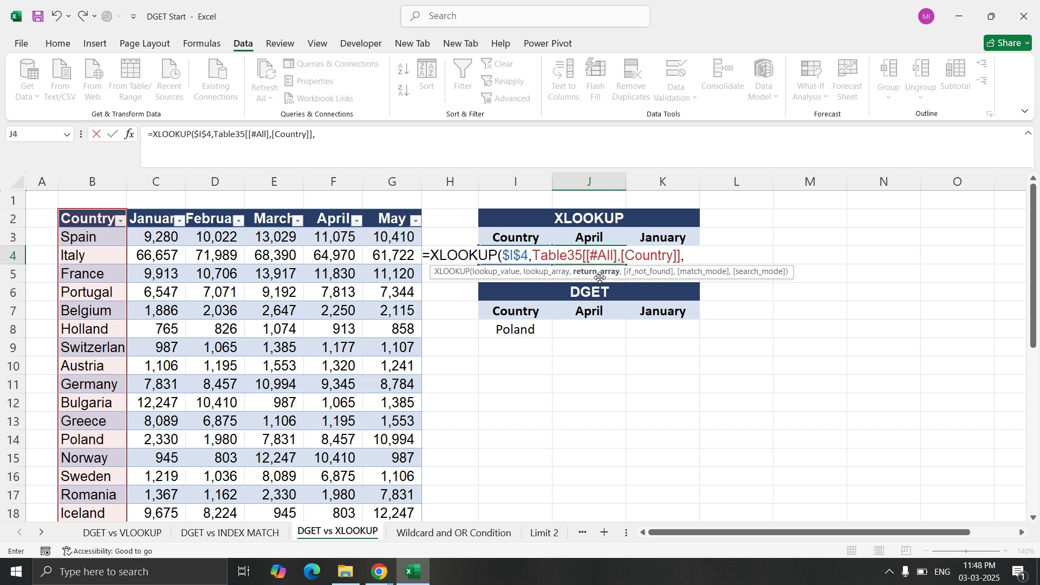
# Complete the J4 formula with the whole April column including its header, Table35[[#All],[April]], as the return array.
pyautogui.click(333, 220)
pyautogui.hotkey('ctrl', 'shift', 'Down')
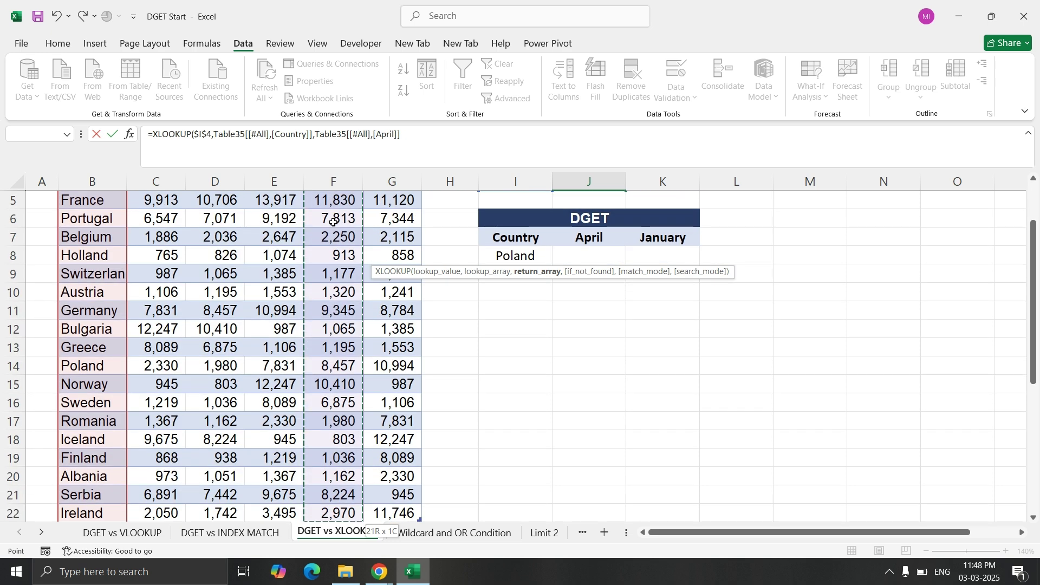
pyautogui.press('Return')
pyautogui.press('Up')
pyautogui.press('Up')
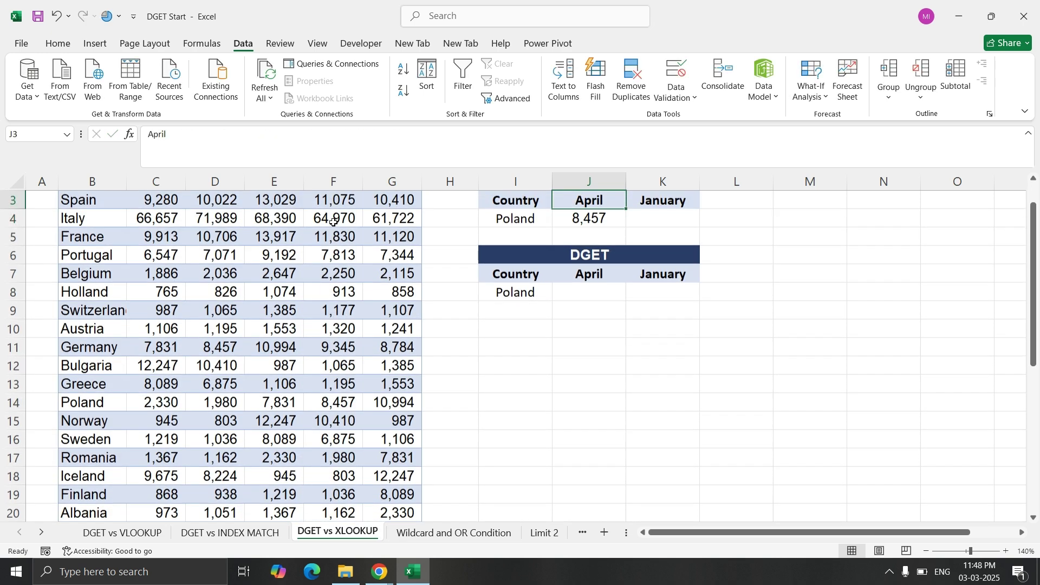
pyautogui.press('Down')
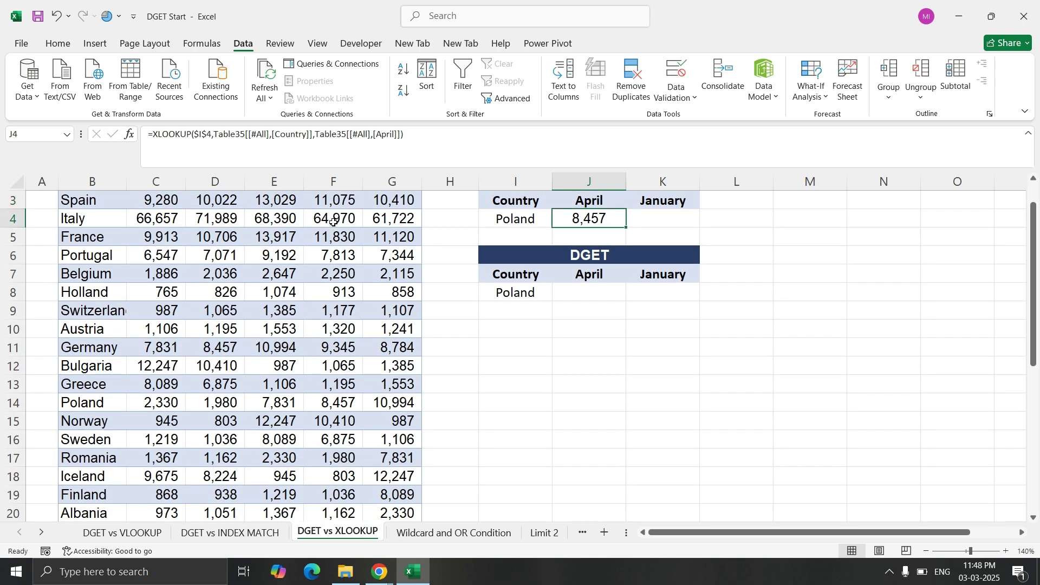
# Copy the XLOOKUP formula from J4 into the January cell K4.
pyautogui.hotkey('ctrl', 'c')
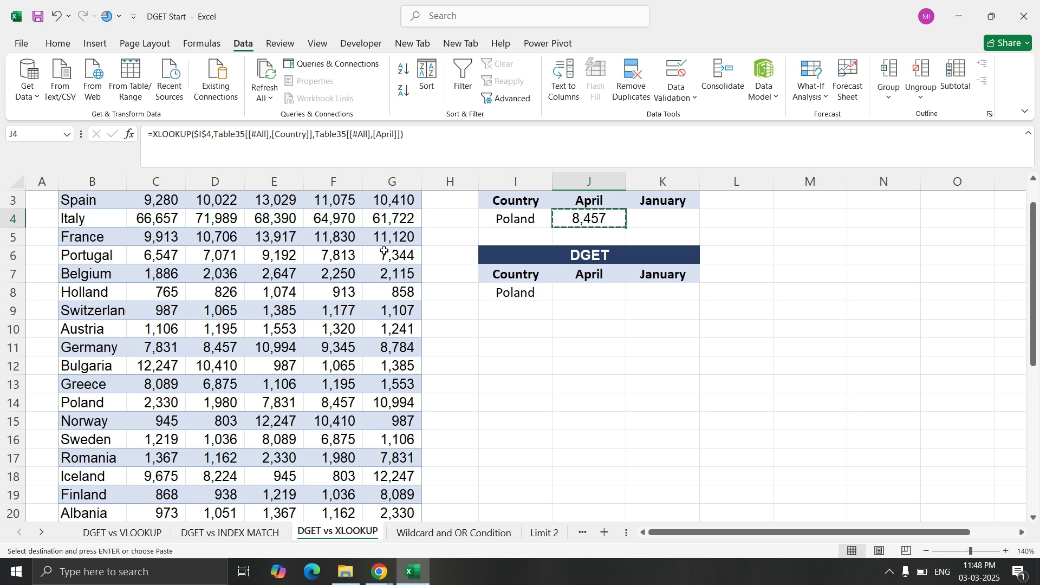
pyautogui.scroll(1, 368, 238)
pyautogui.press('Right')
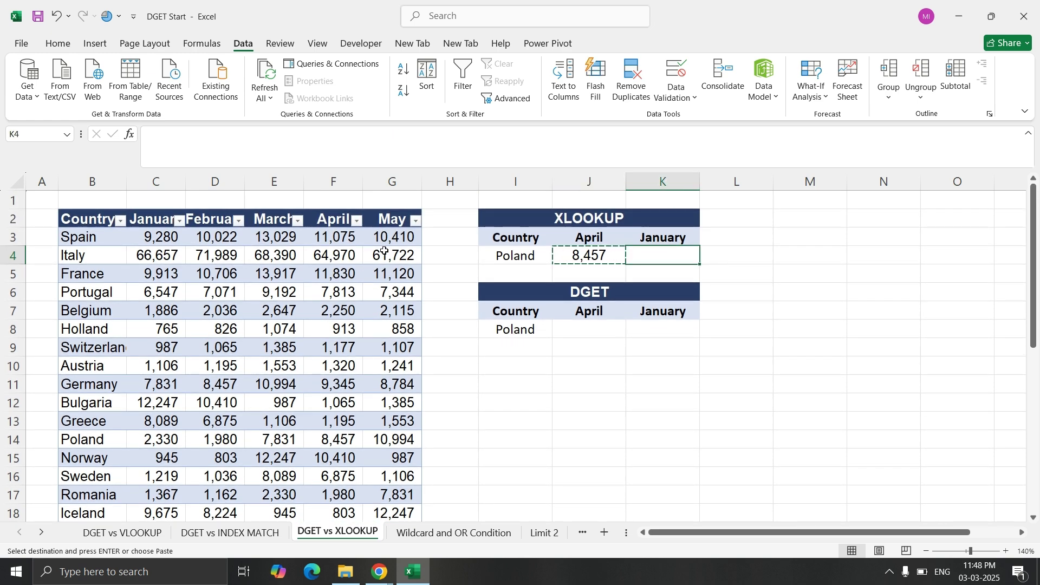
pyautogui.press('Return')
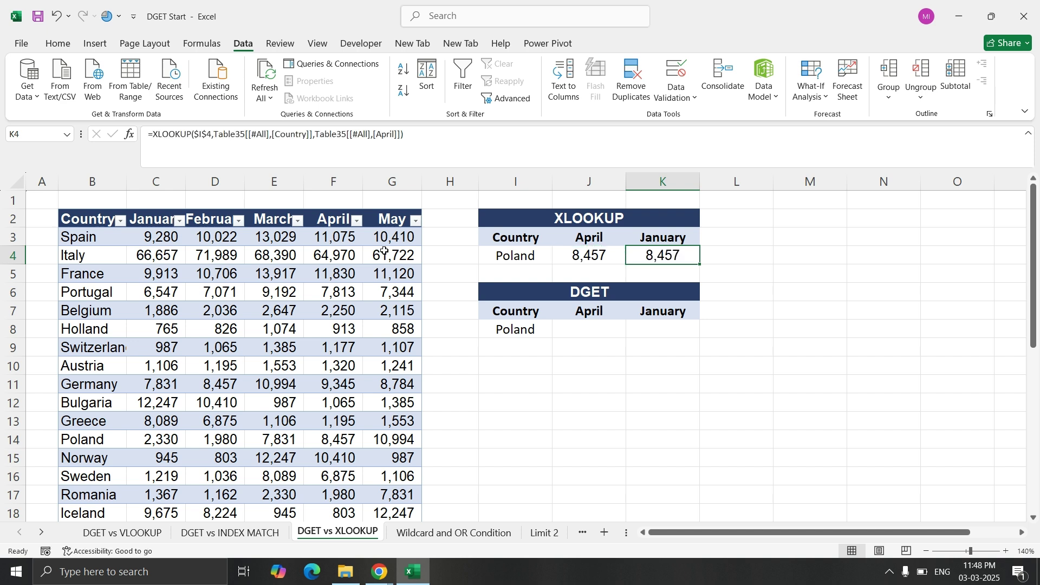
# Compare the XLOOKUP formulas and results in J4 and K4 against their month headings.
pyautogui.press('Left')
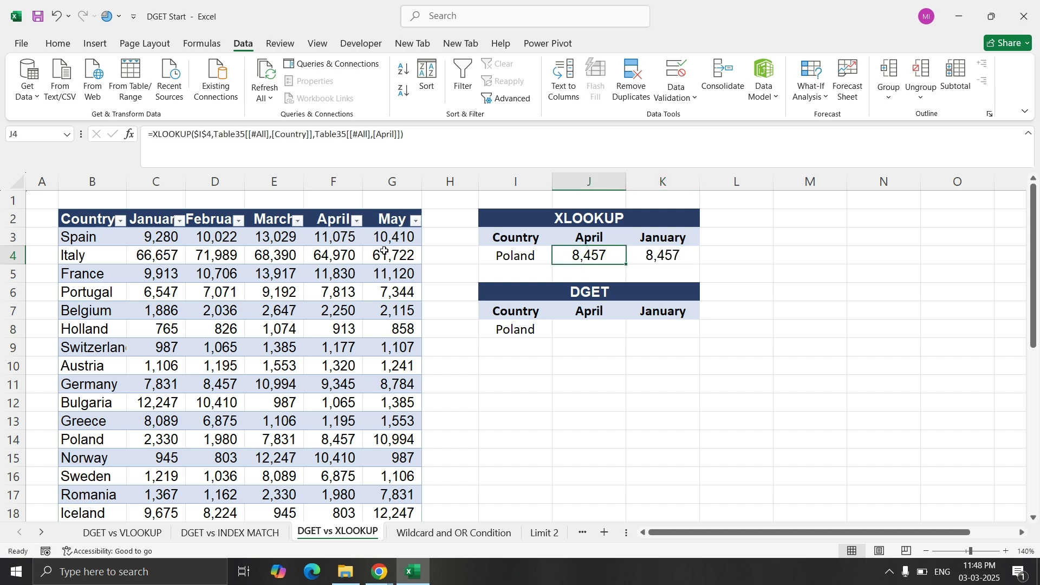
pyautogui.press('Left')
pyautogui.press('Right')
pyautogui.press('Right')
pyautogui.press('Left')
pyautogui.press('Right')
pyautogui.press('Up')
pyautogui.press('Down')
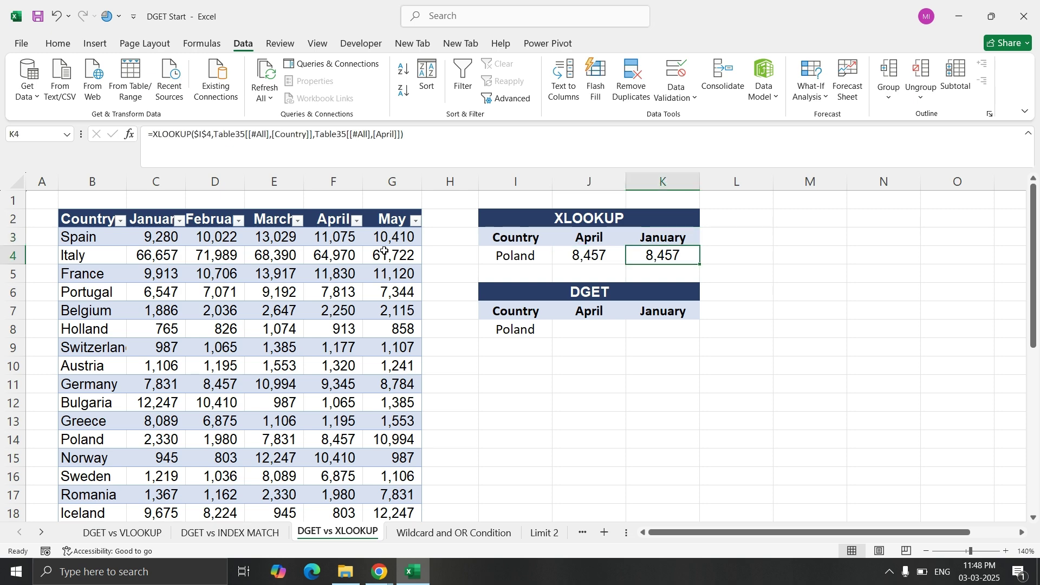
pyautogui.press('Left')
pyautogui.press('Right')
# Remove the April return array from the XLOOKUP formula in the January cell K4, keeping the lookup value and Country lookup array.
pyautogui.press('F2')
pyautogui.press('BackSpace')
pyautogui.press('BackSpace')
pyautogui.press('BackSpace')
pyautogui.press('BackSpace')
pyautogui.press('BackSpace')
pyautogui.press('BackSpace')
pyautogui.press('BackSpace')
pyautogui.press('BackSpace')
pyautogui.press('BackSpace')
pyautogui.press('BackSpace')
pyautogui.press('BackSpace')
pyautogui.press('BackSpace')
pyautogui.press('BackSpace')
pyautogui.press('BackSpace')
pyautogui.press('BackSpace')
pyautogui.press('BackSpace')
pyautogui.press('BackSpace')
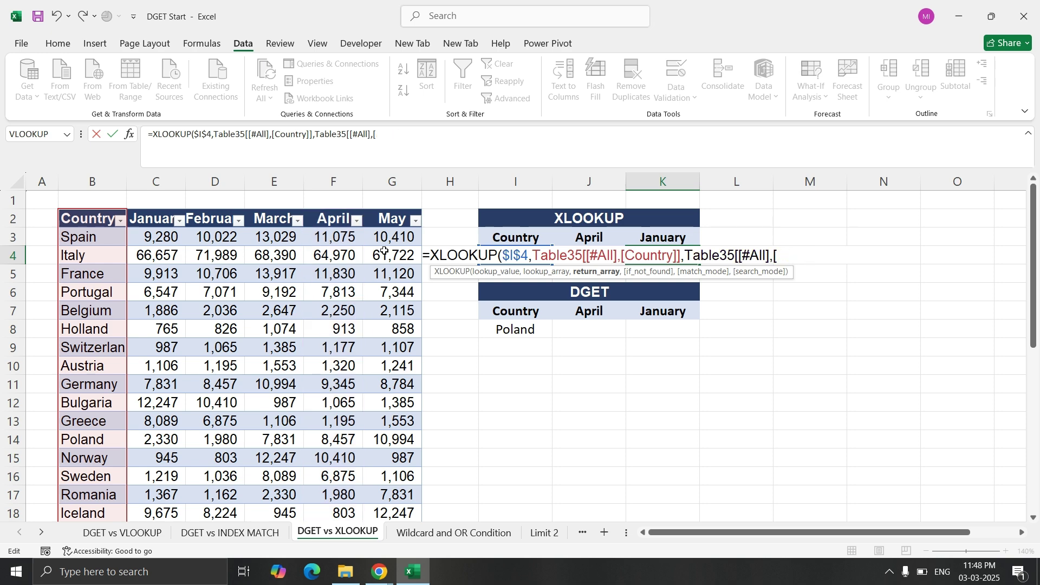
pyautogui.press('BackSpace')
pyautogui.press('BackSpace')
pyautogui.press('BackSpace')
pyautogui.press('BackSpace')
pyautogui.press('BackSpace')
pyautogui.press('BackSpace')
pyautogui.press('BackSpace')
pyautogui.press('BackSpace')
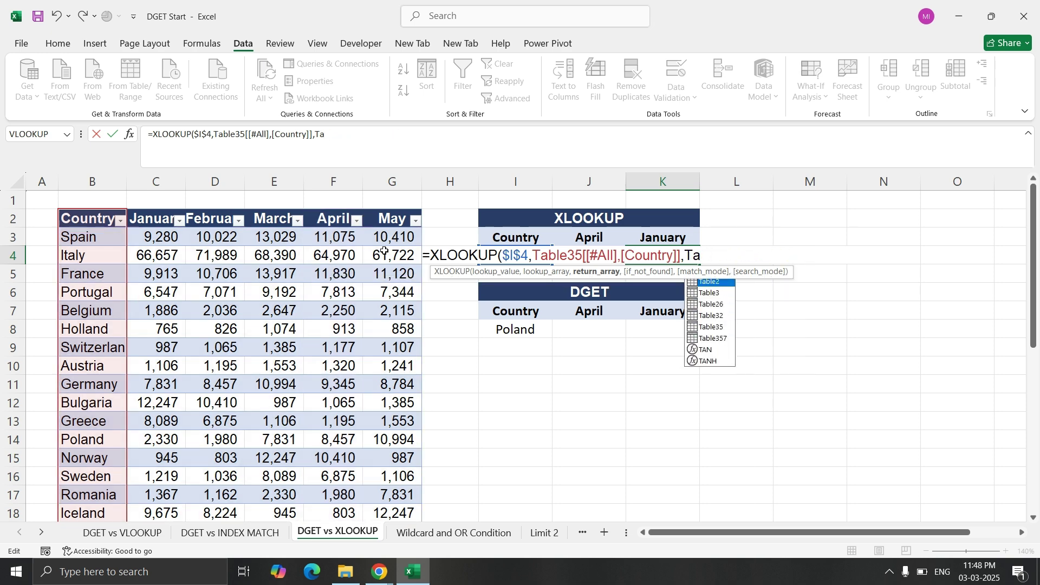
pyautogui.write(',')
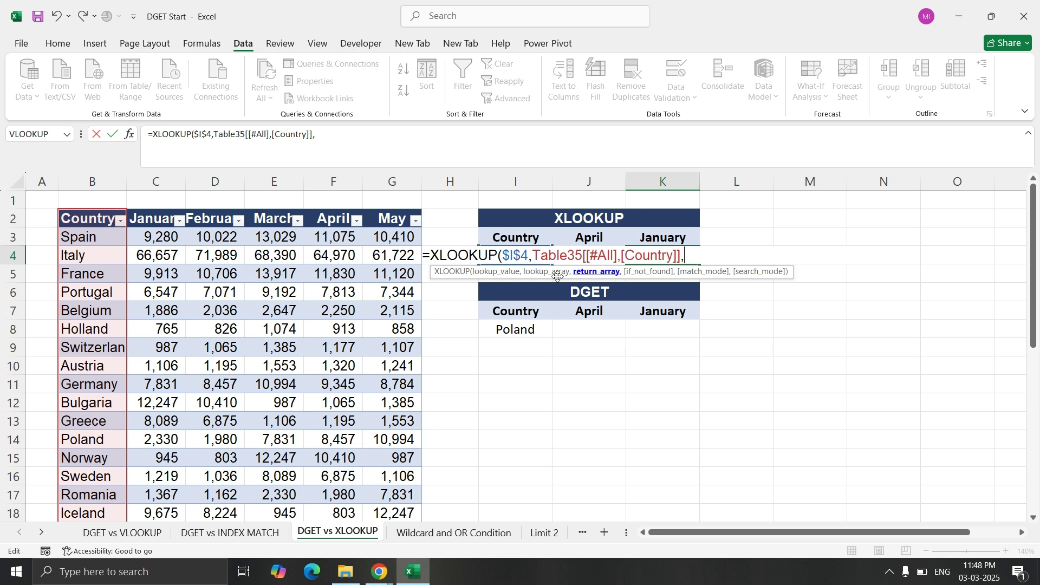
# Complete the K4 formula with the whole January column including its header, Table35[[#All],[January]], as the return array.
pyautogui.click(151, 222)
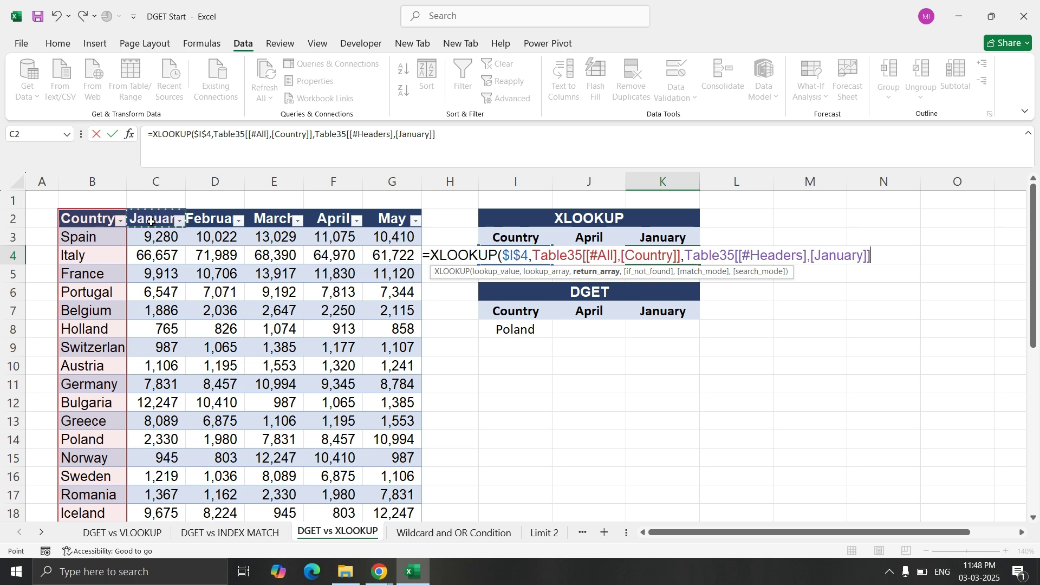
pyautogui.hotkey('ctrl', 'shift', 'Down')
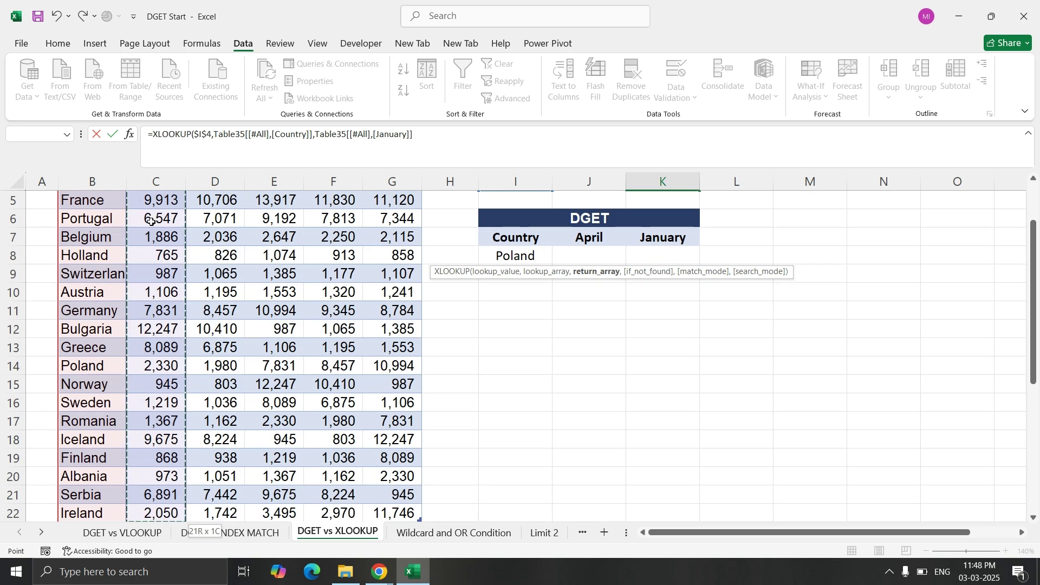
pyautogui.press('Escape')
pyautogui.press('Up')
pyautogui.press('Up')
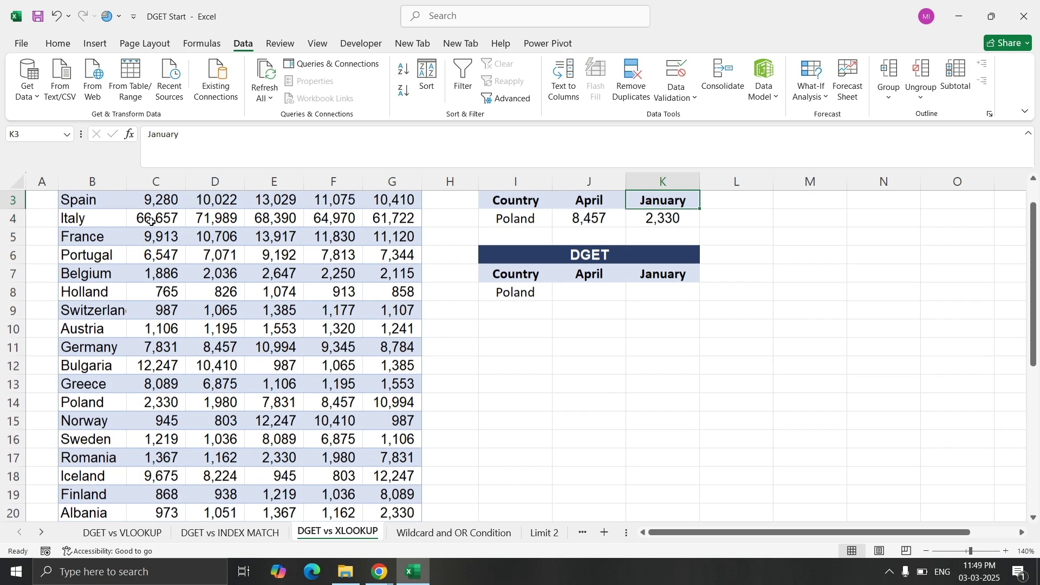
pyautogui.press('Down')
pyautogui.press('Up')
pyautogui.press('Down')
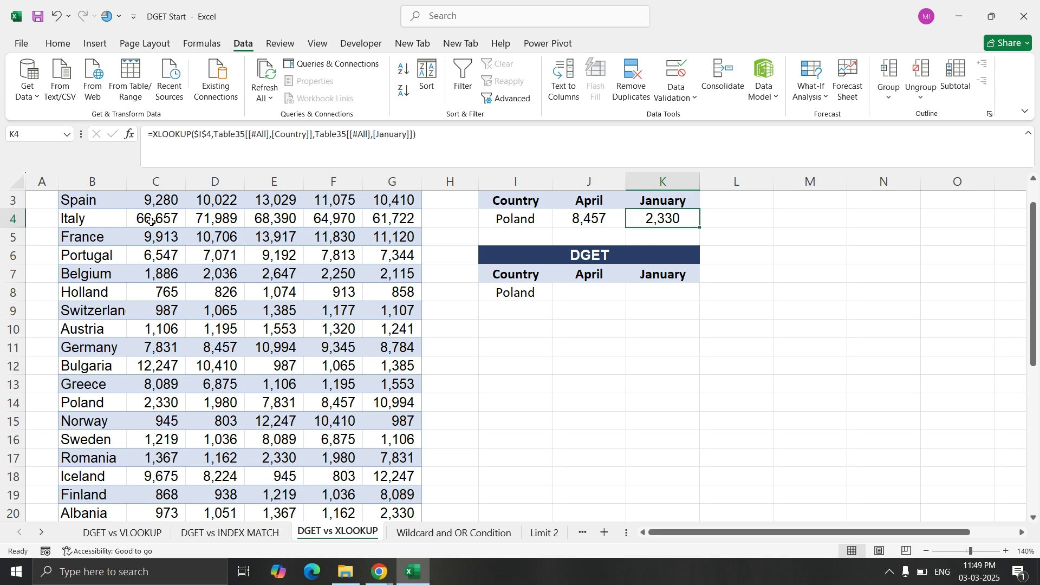
pyautogui.scroll(1, 452, 298)
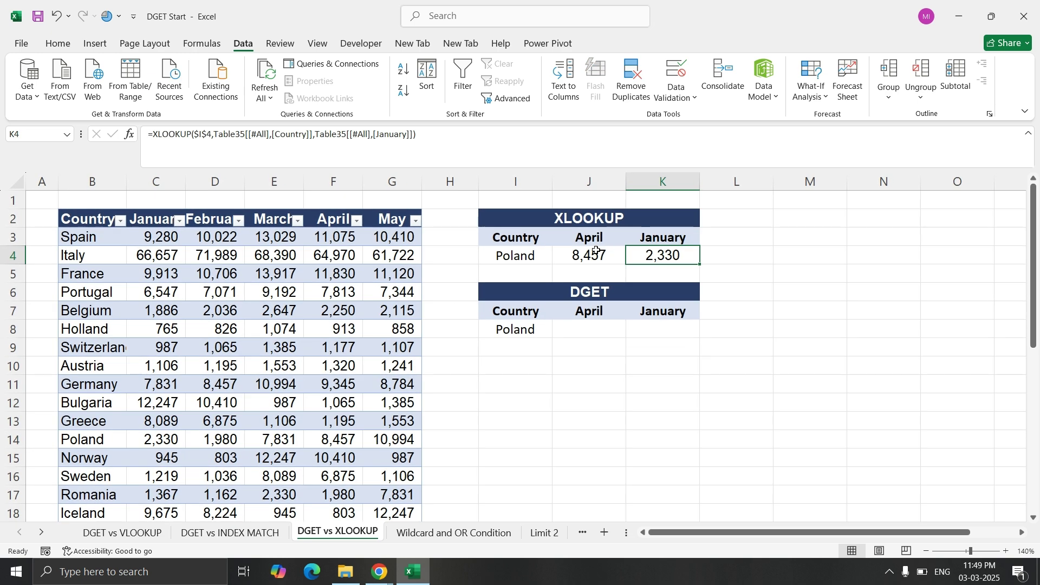
# Start a DGET formula in J8 with the whole table including headers, Table35[#All], as the database.
pyautogui.click(583, 329)
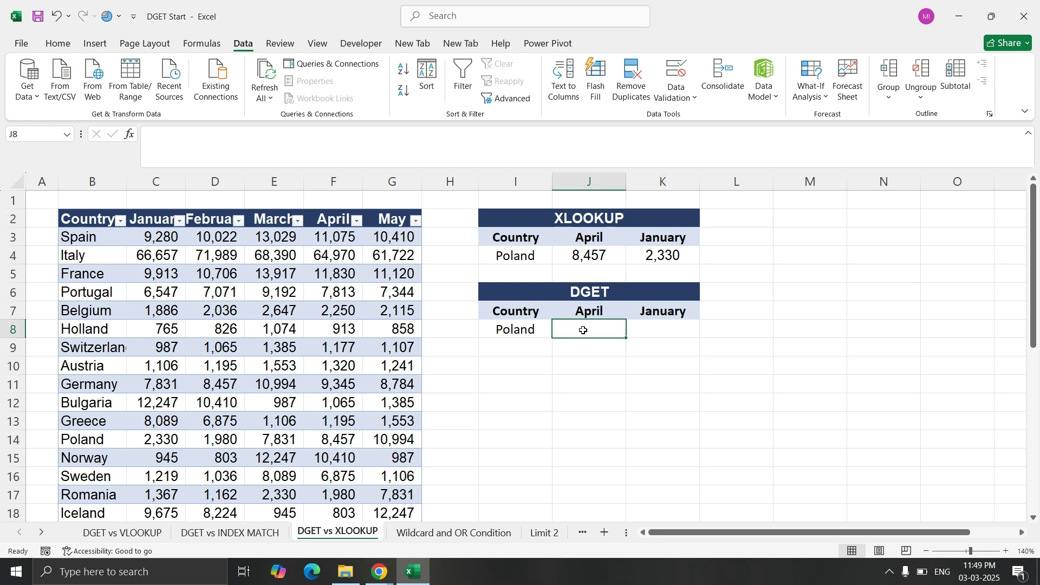
pyautogui.write('=dg')
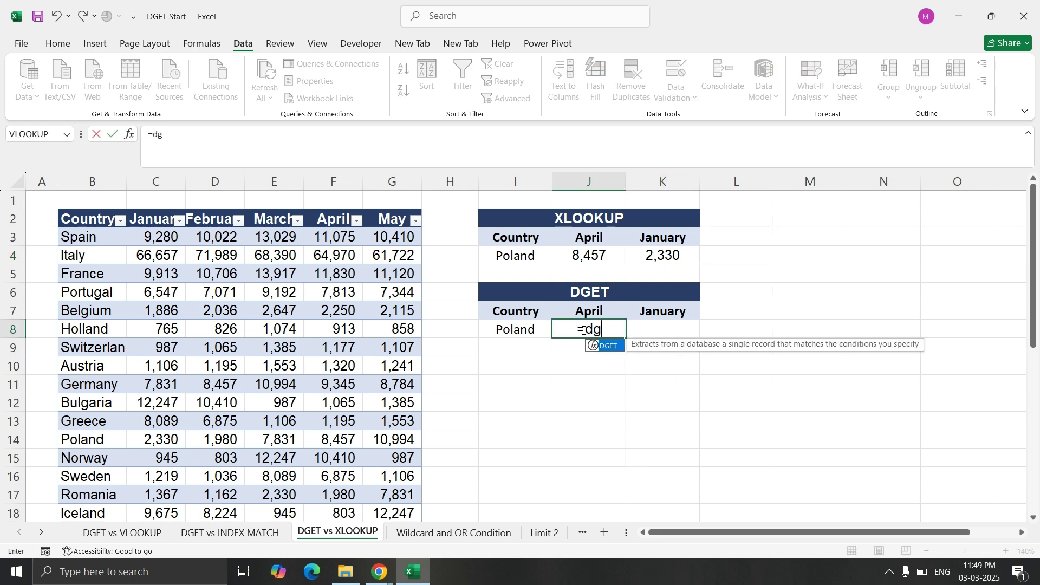
pyautogui.press('Tab')
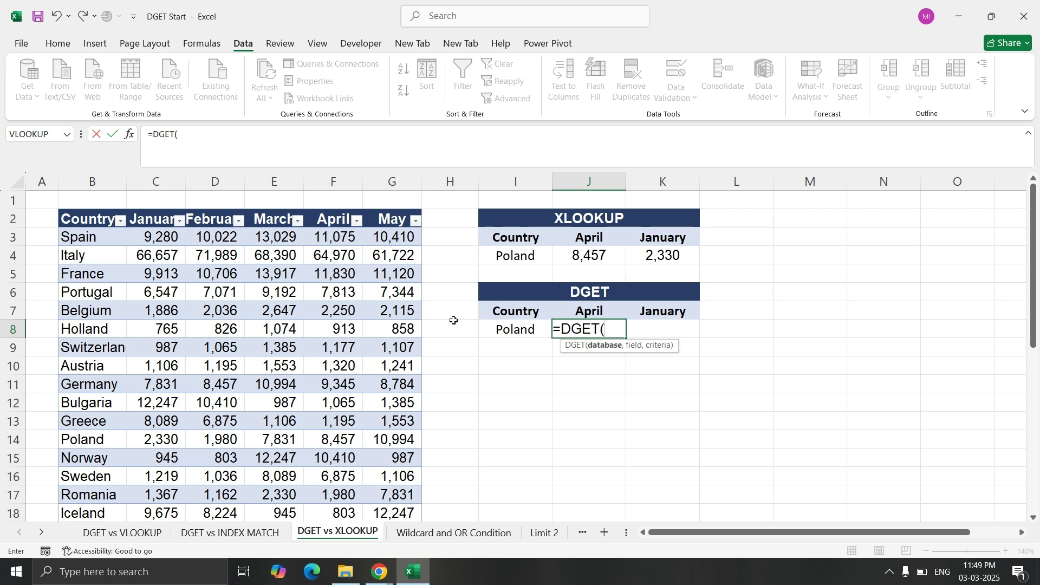
pyautogui.click(85, 217)
pyautogui.hotkey('ctrl', 'shift', 'Right')
pyautogui.hotkey('ctrl', 'shift', 'Down')
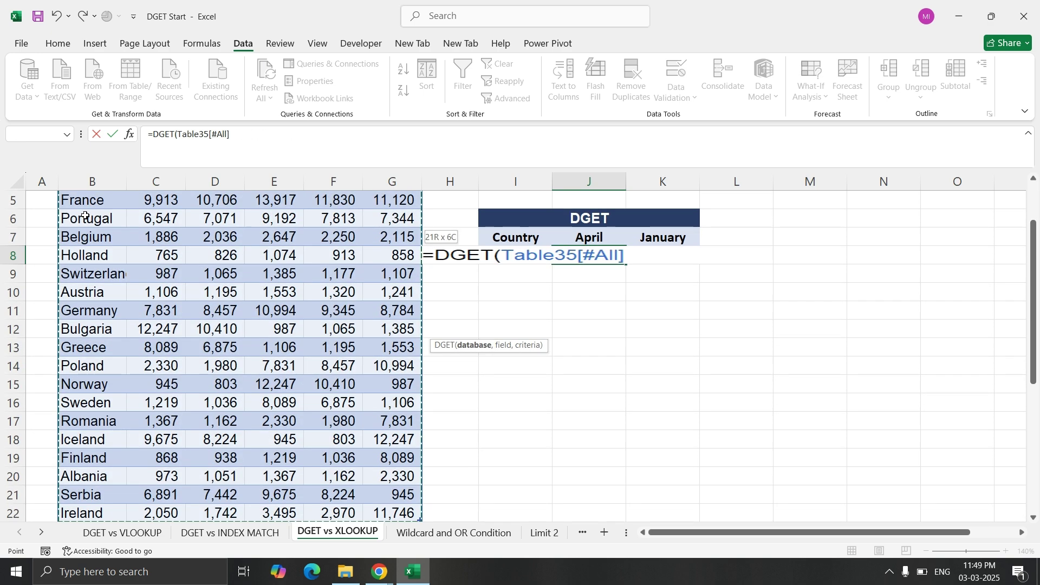
pyautogui.write(',')
# Complete the J8 DGET formula with the April heading J7 as the field and I7:I8 as the criteria.
pyautogui.scroll(1, 135, 231)
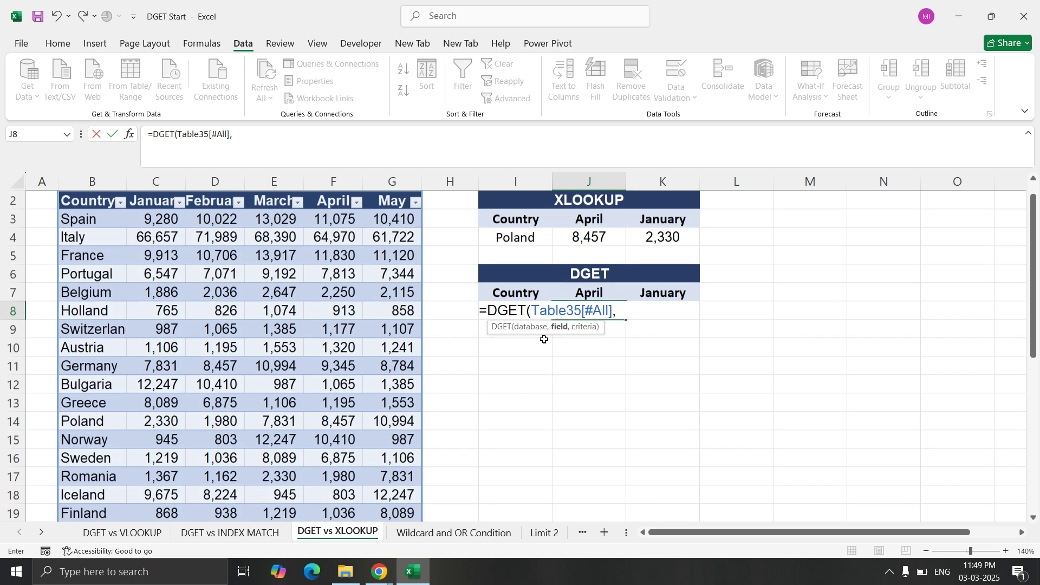
pyautogui.click(592, 297)
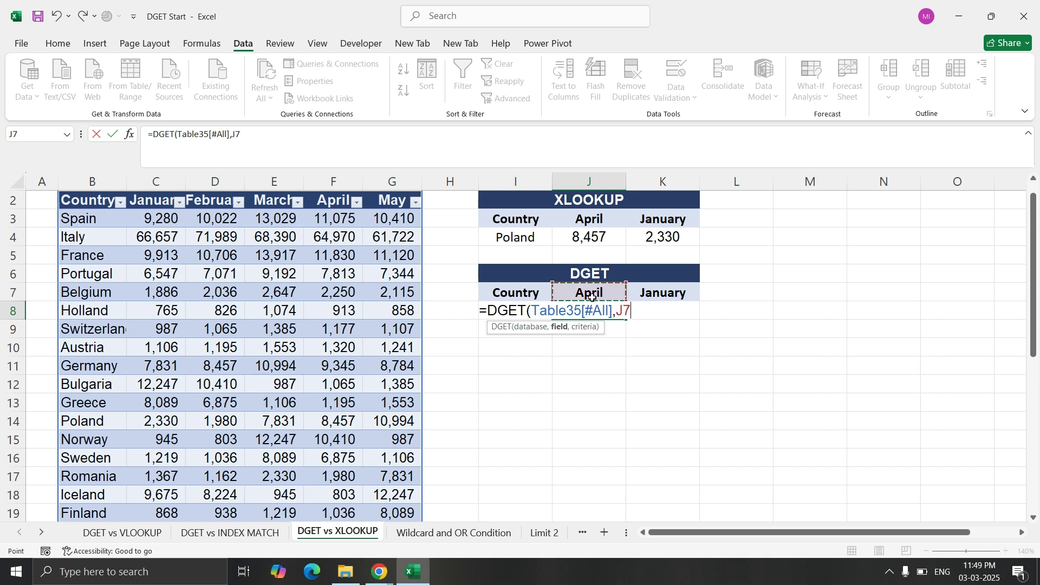
pyautogui.write(',')
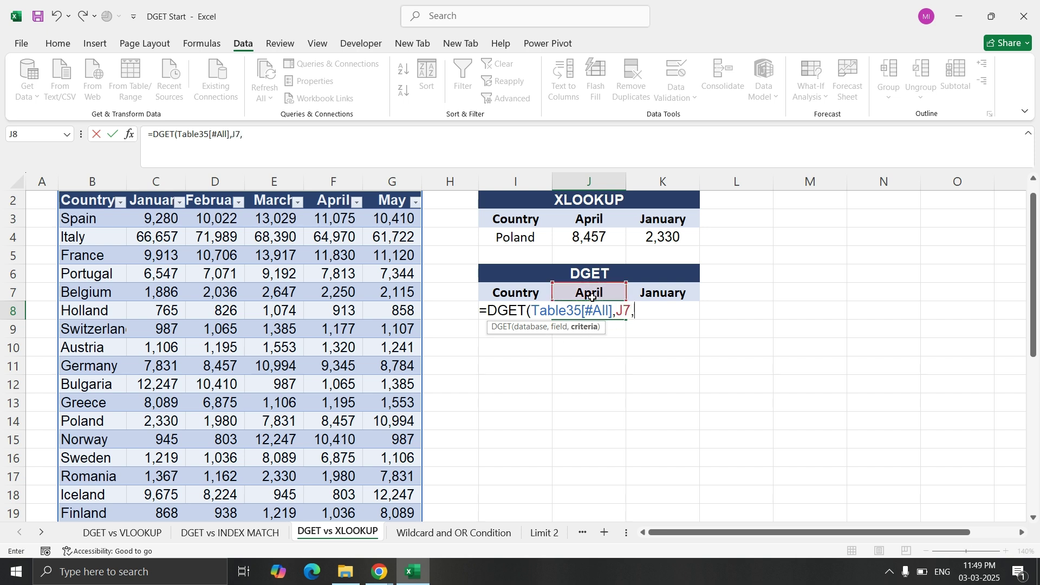
pyautogui.click(515, 294)
pyautogui.hotkey('shift', 'Down')
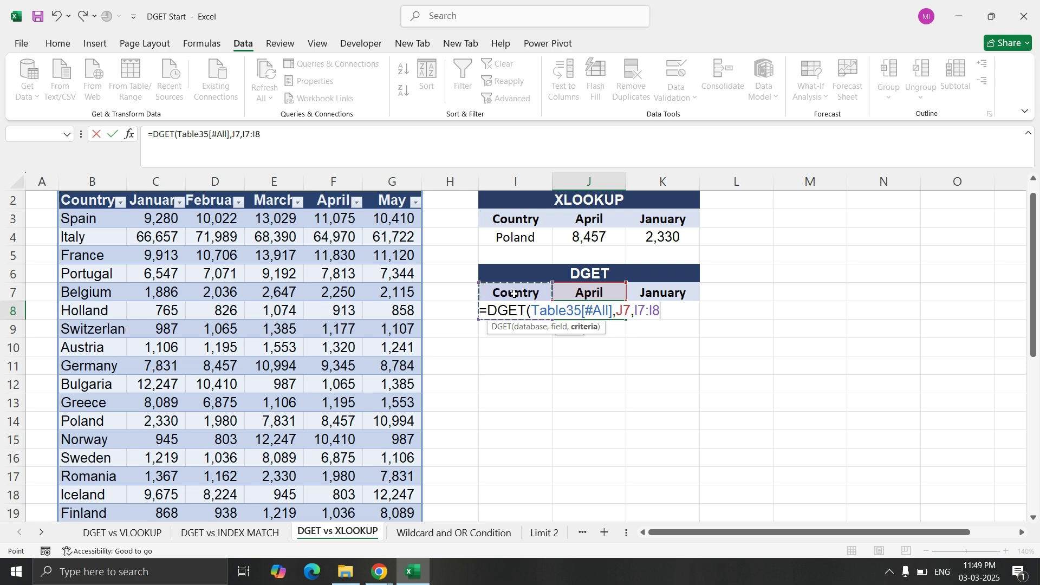
pyautogui.write(')')
pyautogui.press('Return')
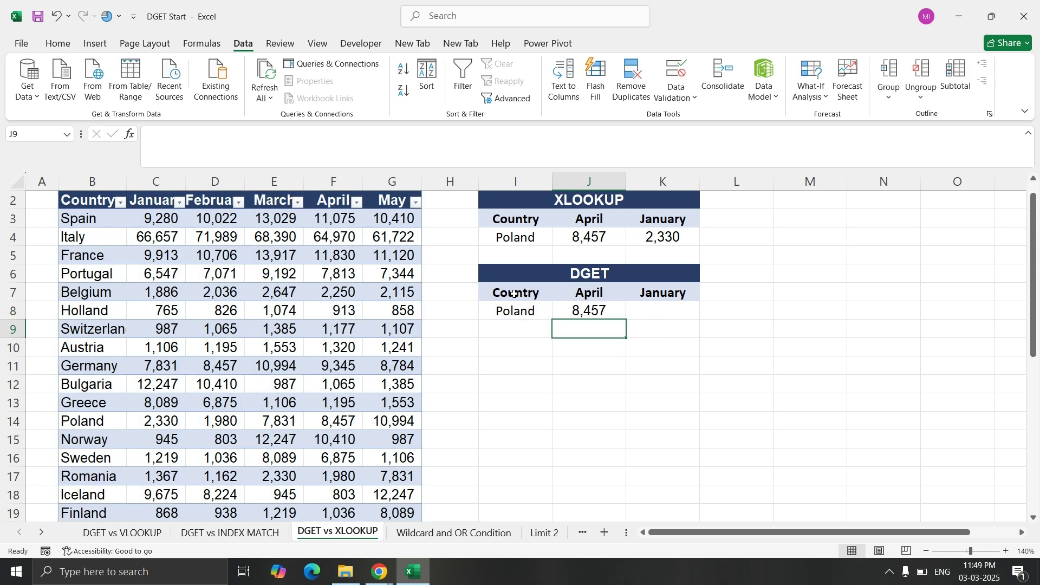
# Copy the DGET formula from J8 into the January cell K8.
pyautogui.press('Left')
pyautogui.press('Up')
pyautogui.press('Right')
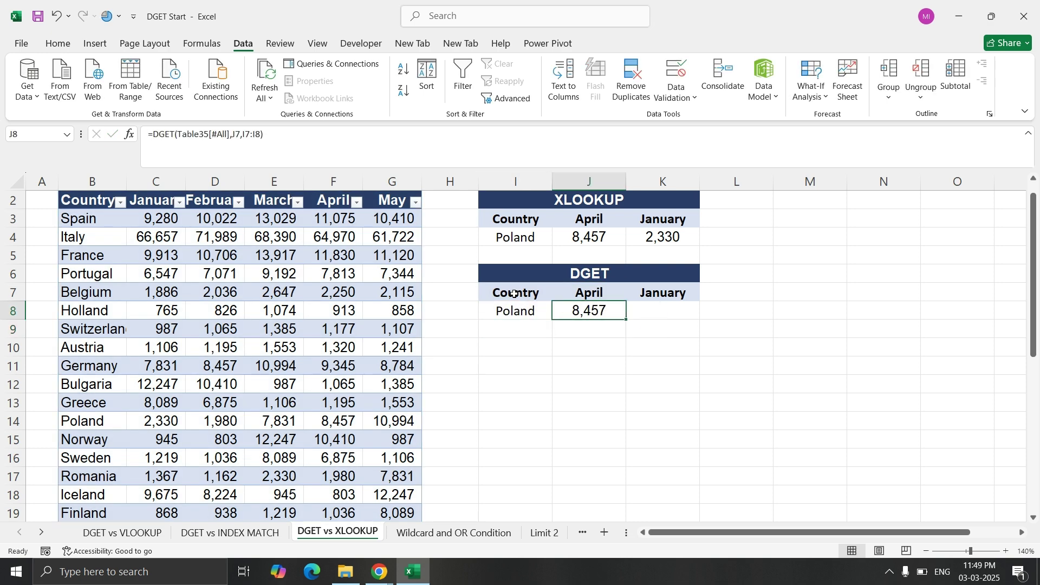
pyautogui.hotkey('ctrl', 'c')
pyautogui.press('Right')
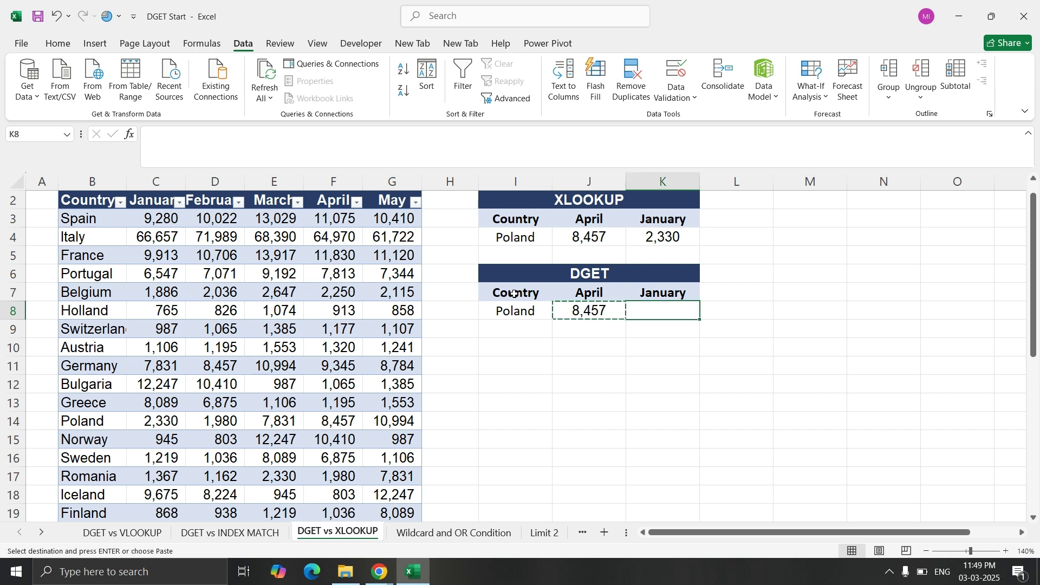
pyautogui.press('Left')
pyautogui.press('Right')
pyautogui.press('Return')
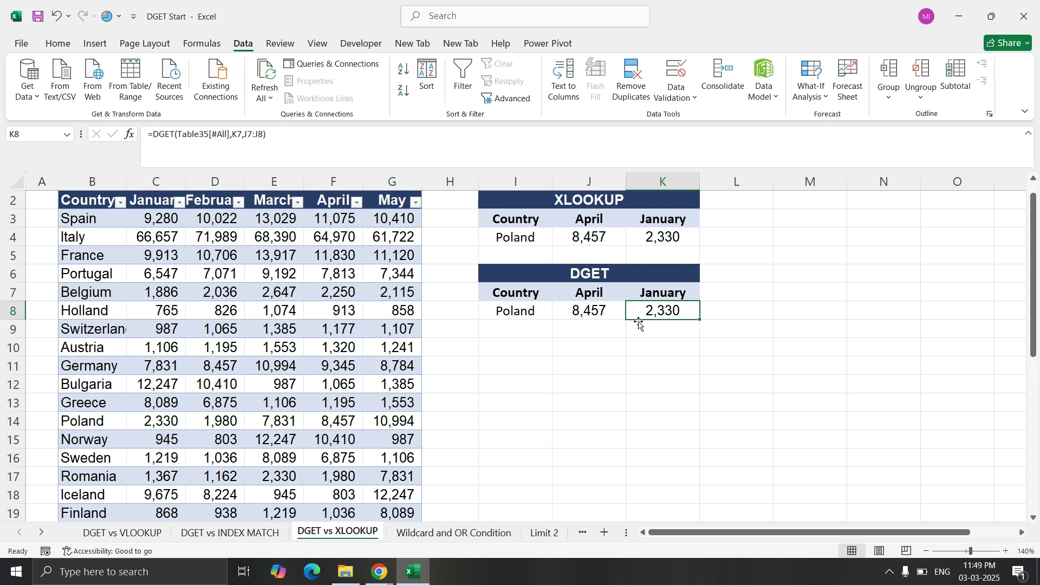
# Compare the DGET formulas and results in J8 and K8.
pyautogui.press('Left')
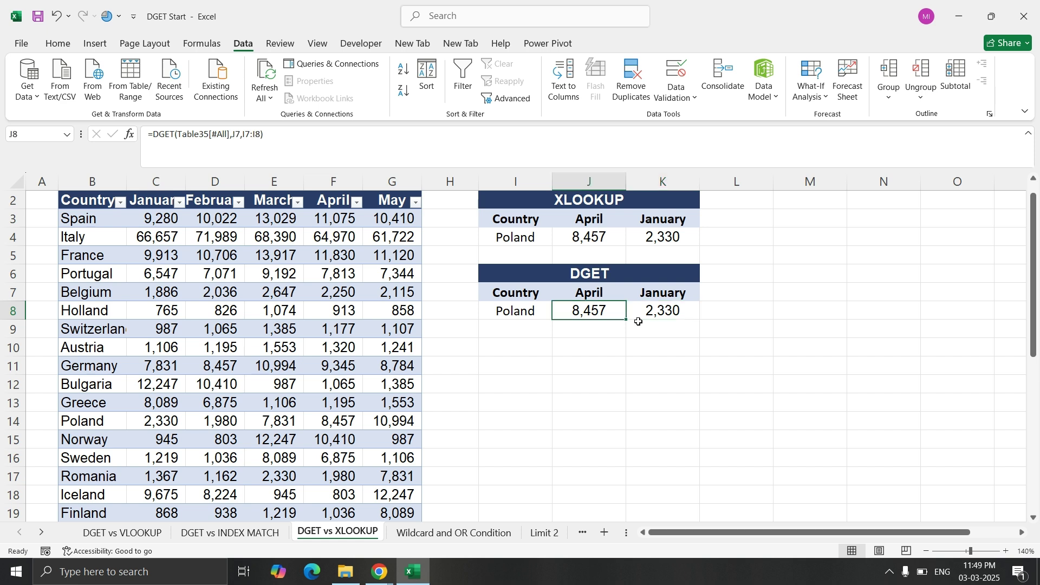
pyautogui.press('Right')
pyautogui.press('Left')
pyautogui.press('Right')
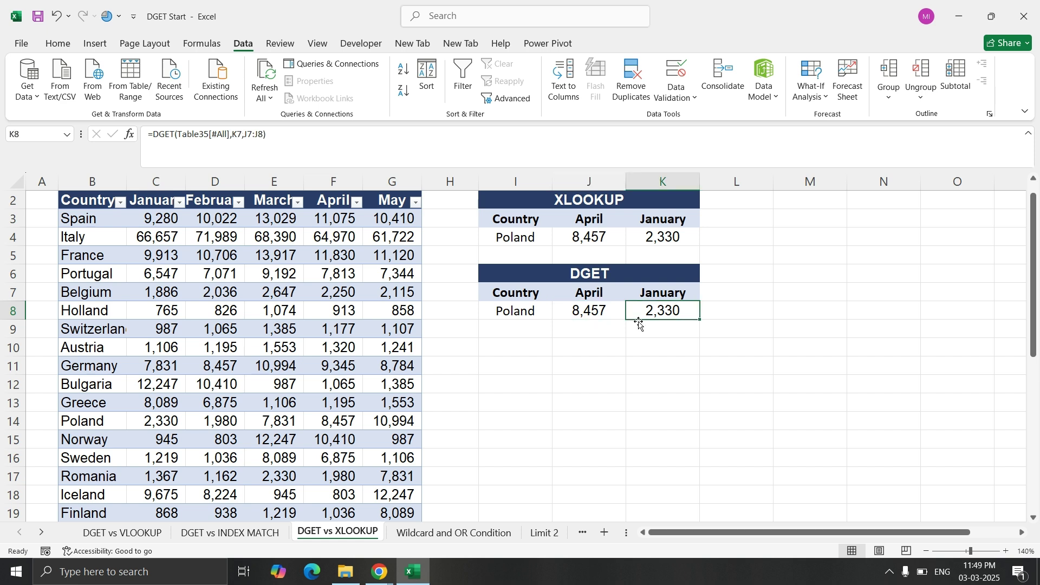
pyautogui.press('Left')
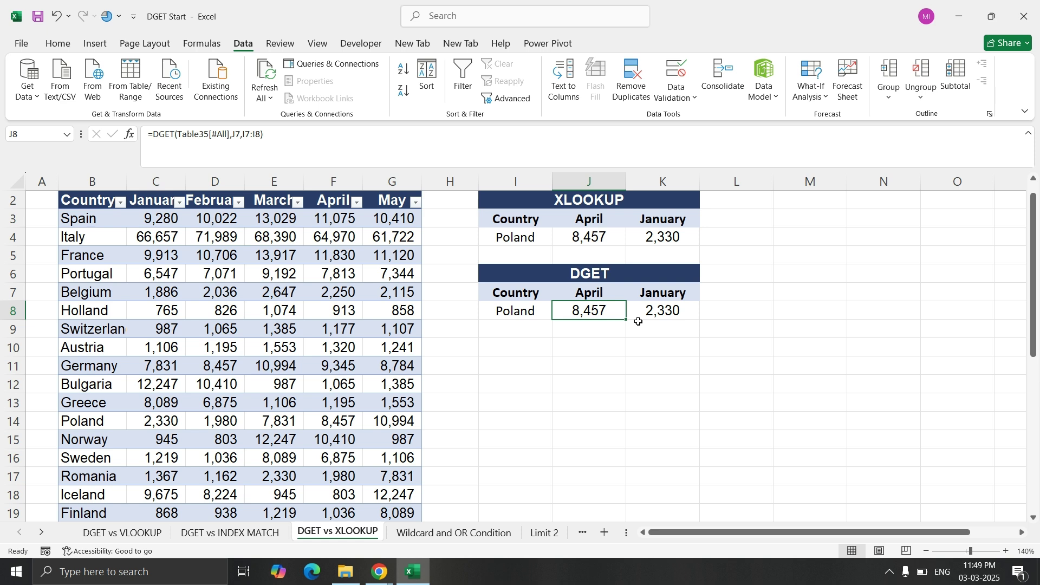